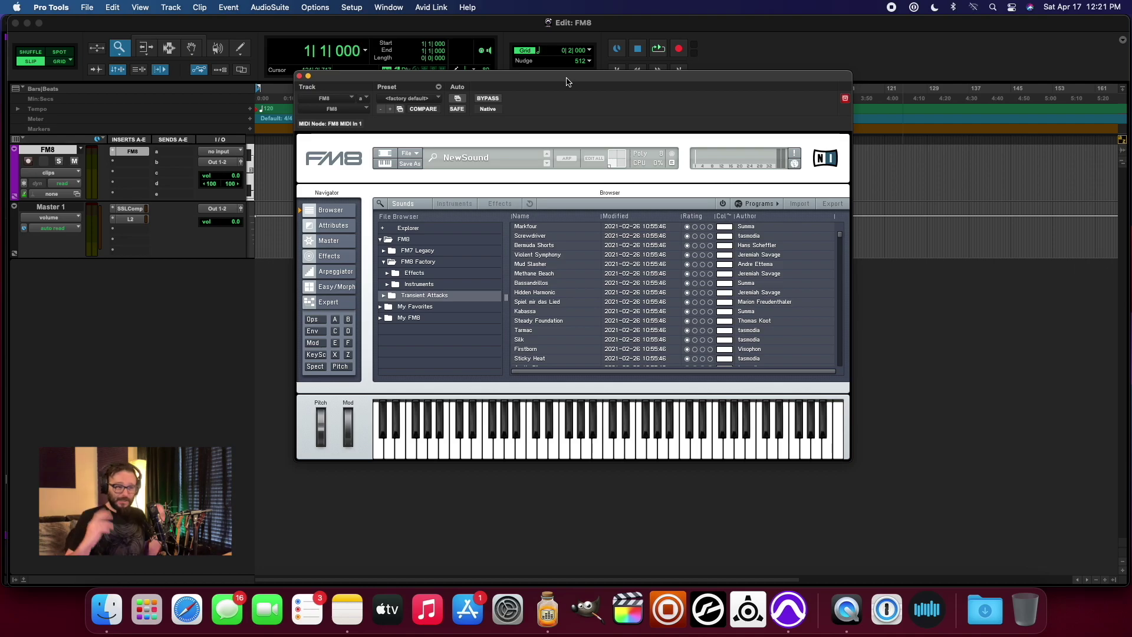
# Load the Methane Beach sound from the Transient Attacks folder and record-enable the FM8 track
pyautogui.click(533, 275)
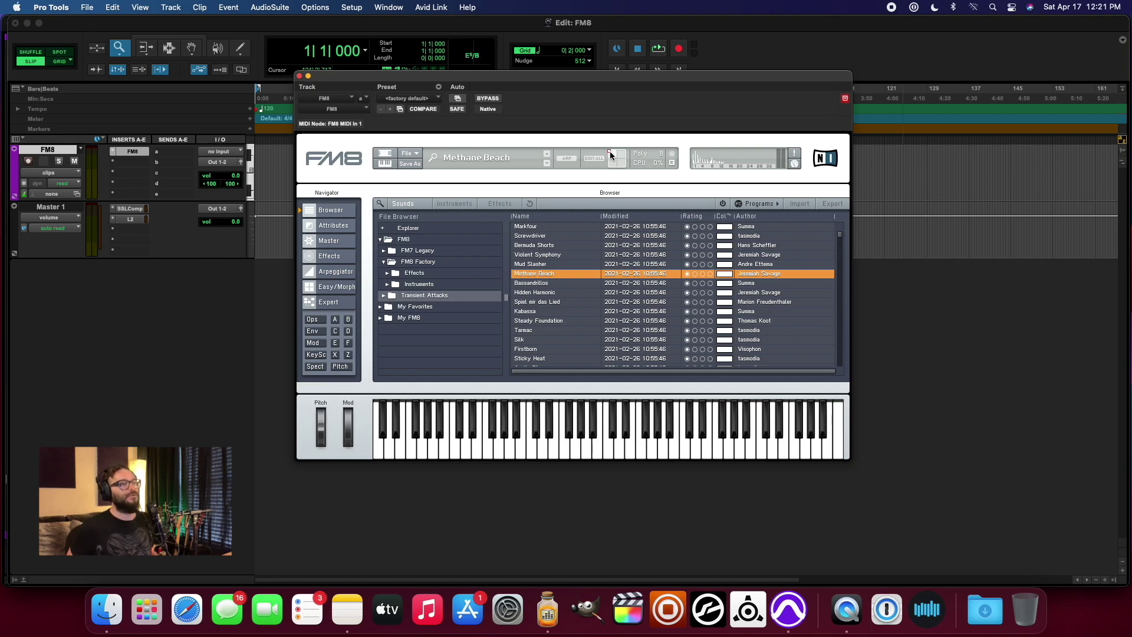
pyautogui.click(28, 161)
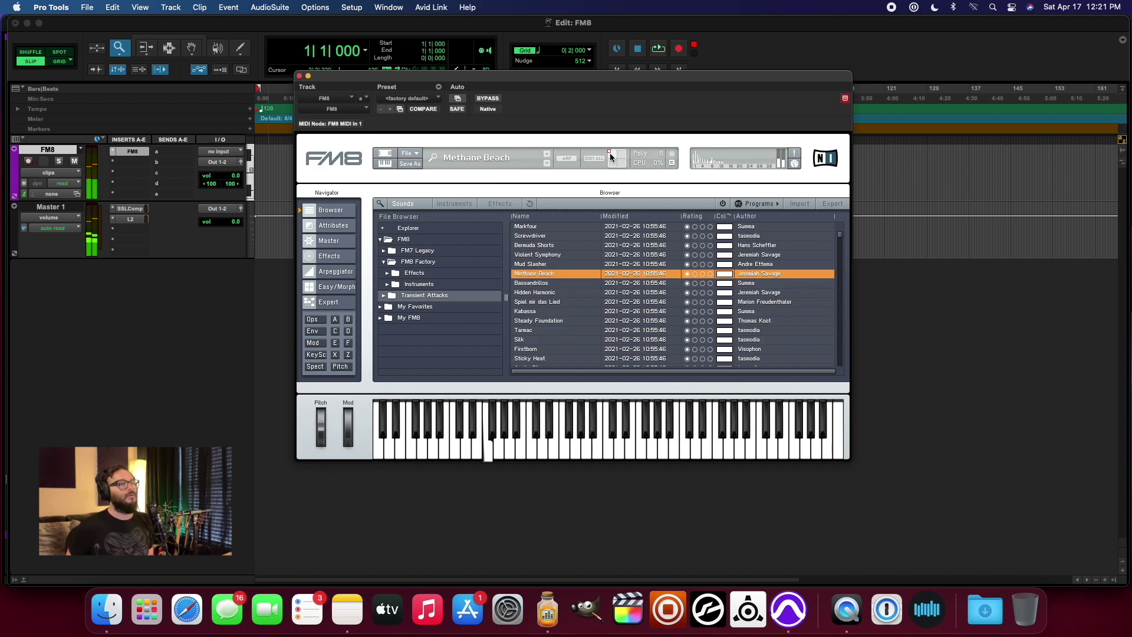
# Move the sound's morph point to the lower-left corner, then view its Effects and Easy/Morph pages
pyautogui.moveTo(609, 153)
pyautogui.mouseDown()
pyautogui.moveTo(628, 175)
pyautogui.moveTo(621, 154)
pyautogui.moveTo(625, 169)
pyautogui.moveTo(608, 153)
pyautogui.moveTo(606, 170)
pyautogui.mouseUp()
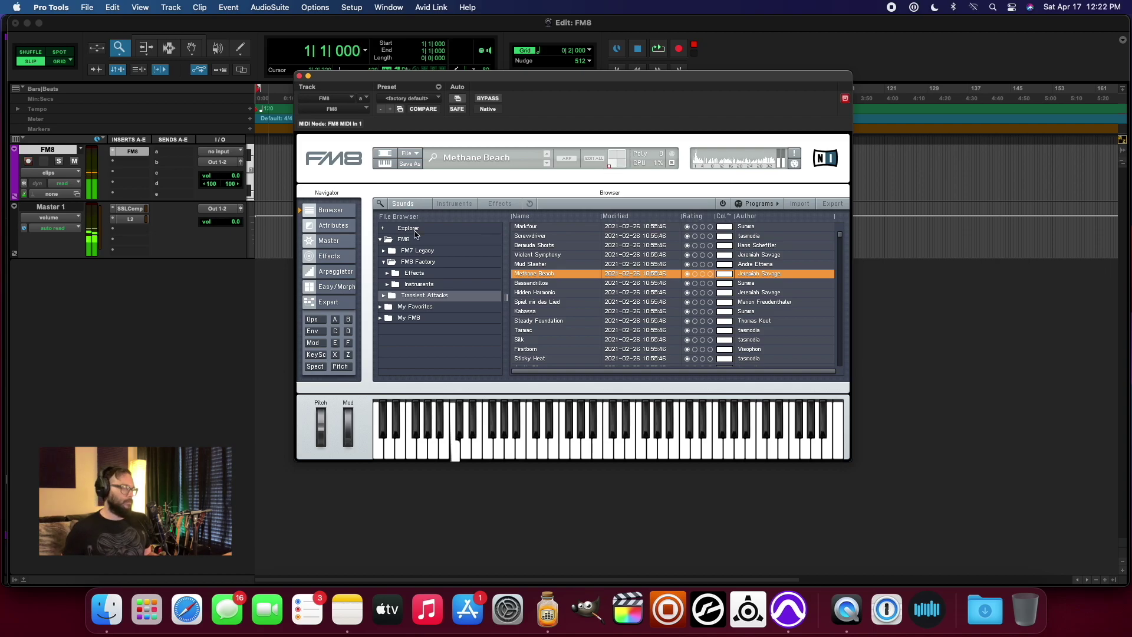
pyautogui.click(328, 257)
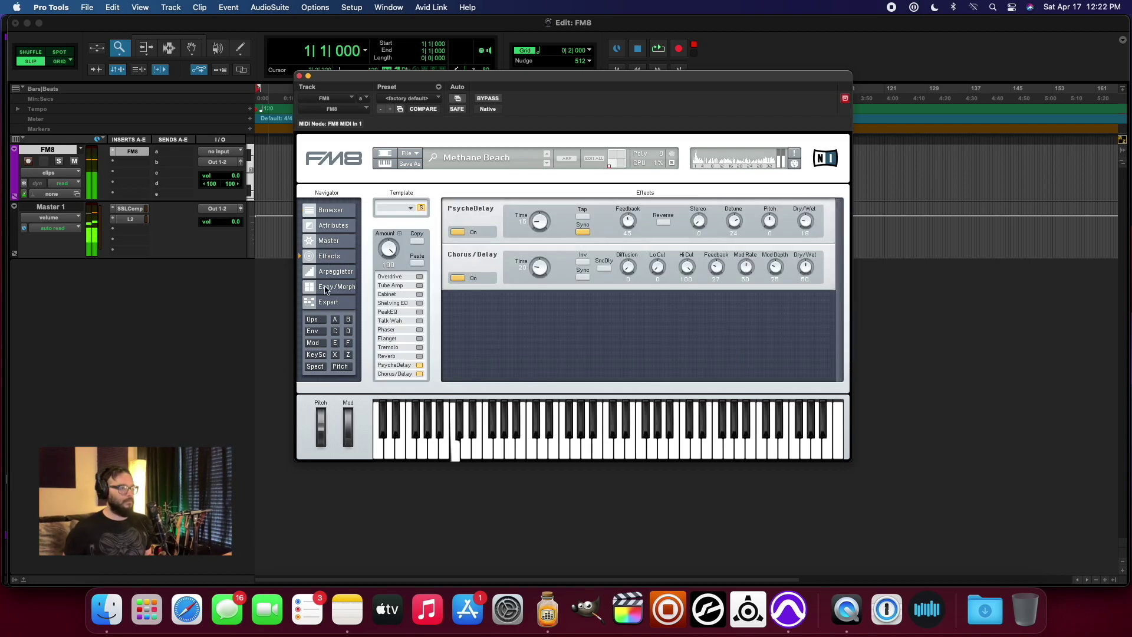
pyautogui.click(328, 287)
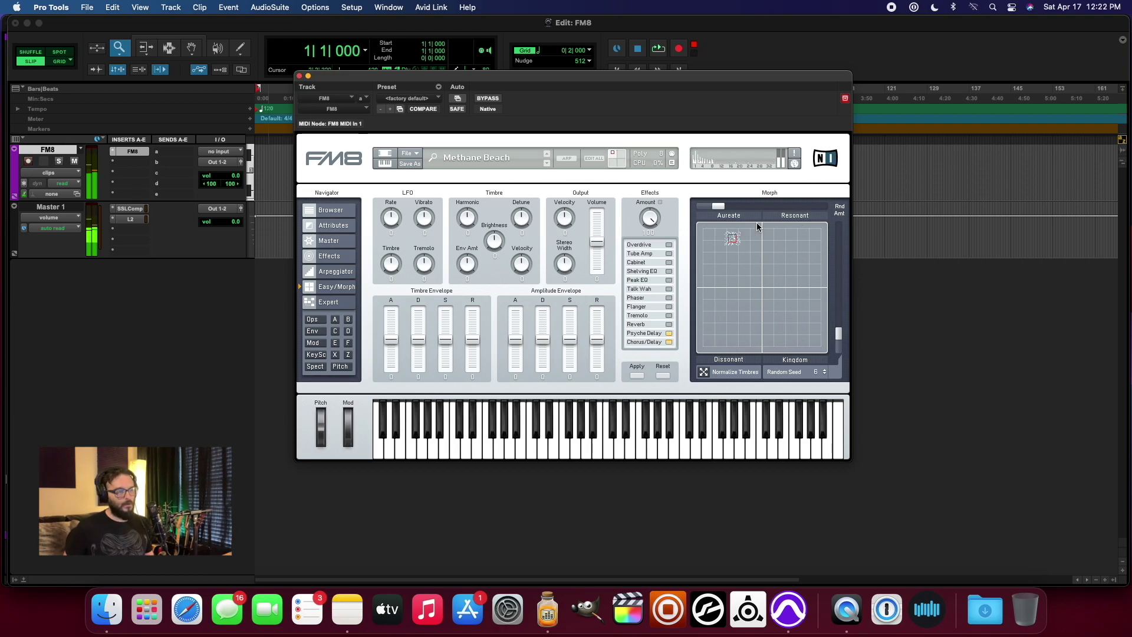
# Adjust the Harmonic timbre control, then move the morph point into the Resonant quadrant with higher random amounts on both axes
pyautogui.moveTo(467, 217)
pyautogui.mouseDown()
pyautogui.moveTo(474, 234)
pyautogui.moveTo(470, 199)
pyautogui.moveTo(472, 225)
pyautogui.mouseUp()
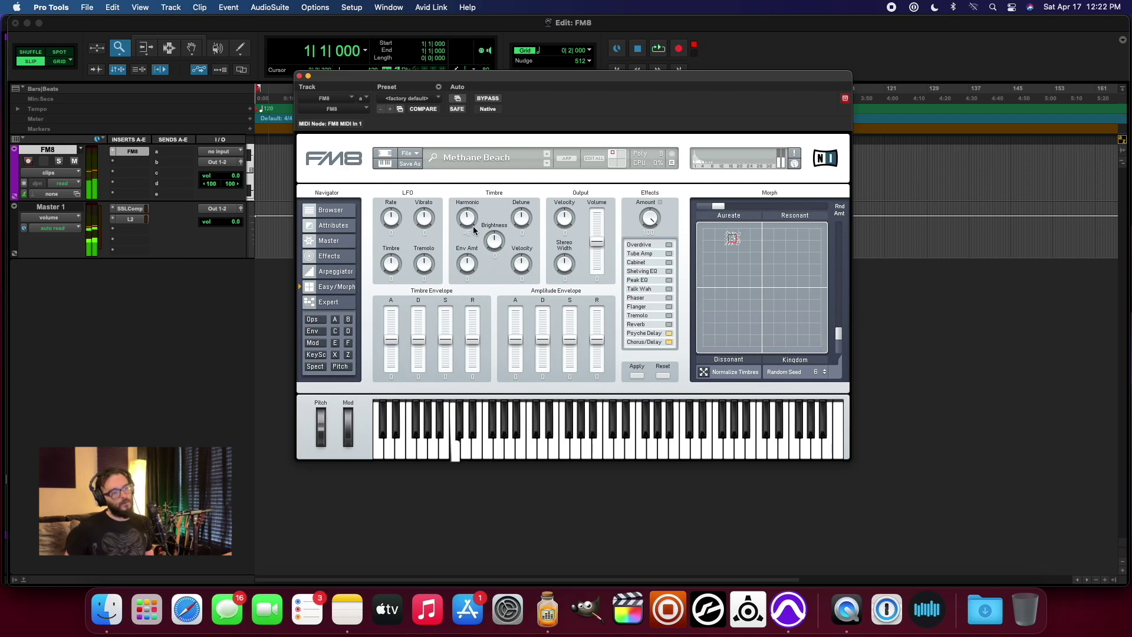
pyautogui.moveTo(702, 287)
pyautogui.mouseDown()
pyautogui.moveTo(752, 320)
pyautogui.moveTo(764, 303)
pyautogui.moveTo(765, 458)
pyautogui.moveTo(726, 314)
pyautogui.moveTo(786, 324)
pyautogui.moveTo(714, 330)
pyautogui.moveTo(785, 238)
pyautogui.mouseUp()
pyautogui.moveTo(780, 283)
pyautogui.mouseDown()
pyautogui.moveTo(798, 248)
pyautogui.moveTo(745, 346)
pyautogui.mouseUp()
pyautogui.moveTo(719, 206)
pyautogui.mouseDown()
pyautogui.moveTo(754, 207)
pyautogui.moveTo(820, 336)
pyautogui.moveTo(838, 286)
pyautogui.mouseUp()
pyautogui.moveTo(726, 333)
pyautogui.mouseDown()
pyautogui.moveTo(776, 265)
pyautogui.moveTo(725, 264)
pyautogui.moveTo(783, 252)
pyautogui.mouseUp()
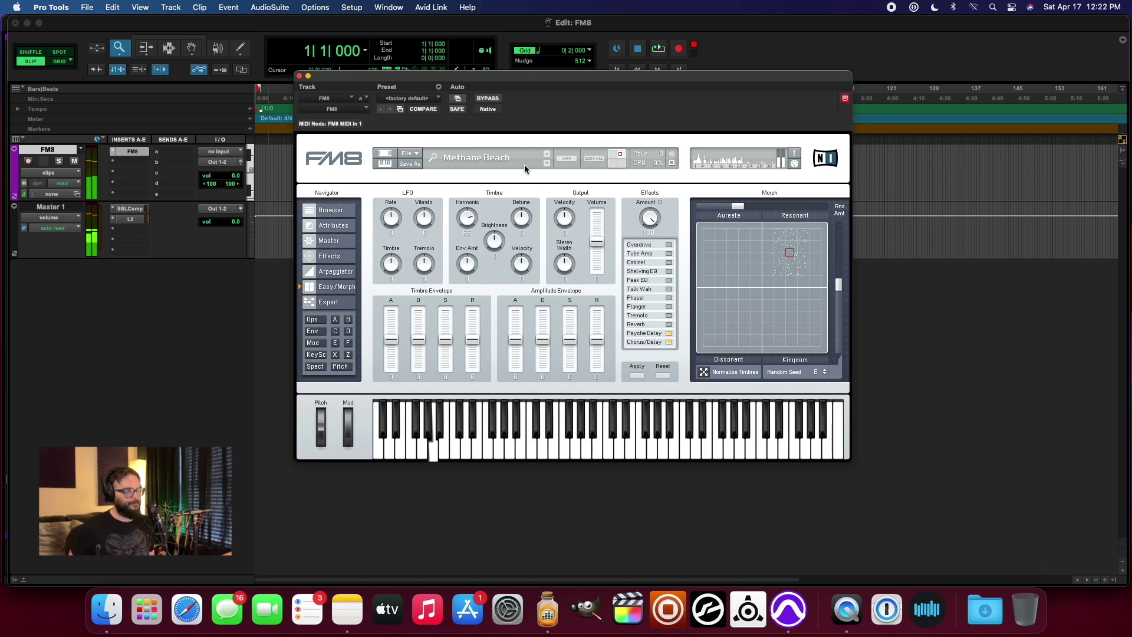
# Look through the list of sounds and load Tarmac
pyautogui.click(459, 159)
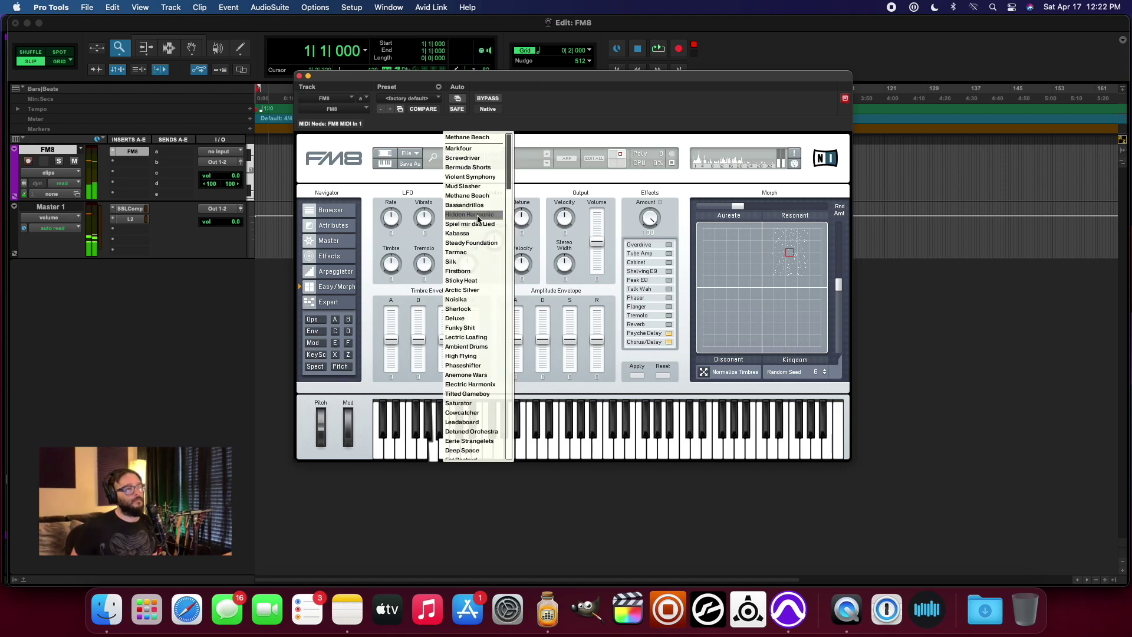
pyautogui.scroll(-10, 471, 336)
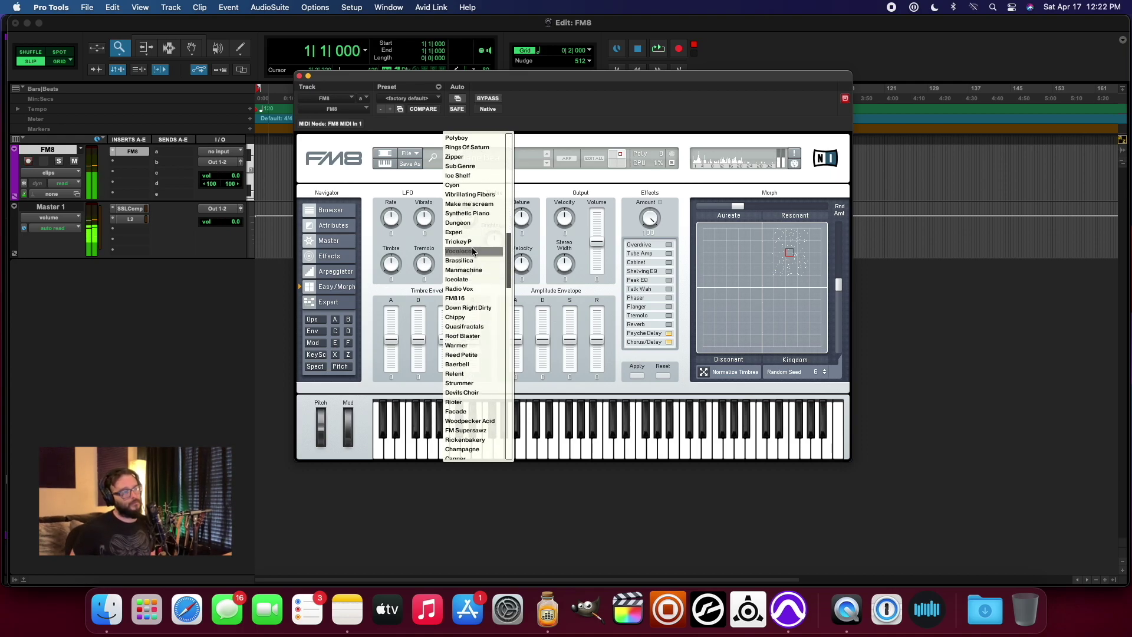
pyautogui.scroll(-5, 475, 279)
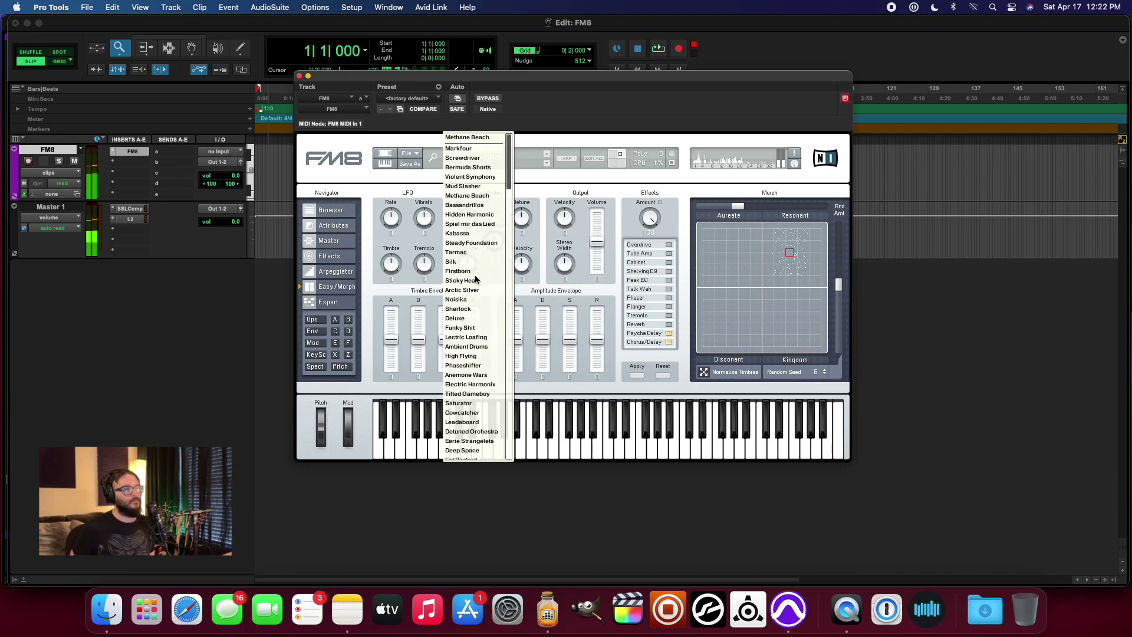
pyautogui.click(470, 254)
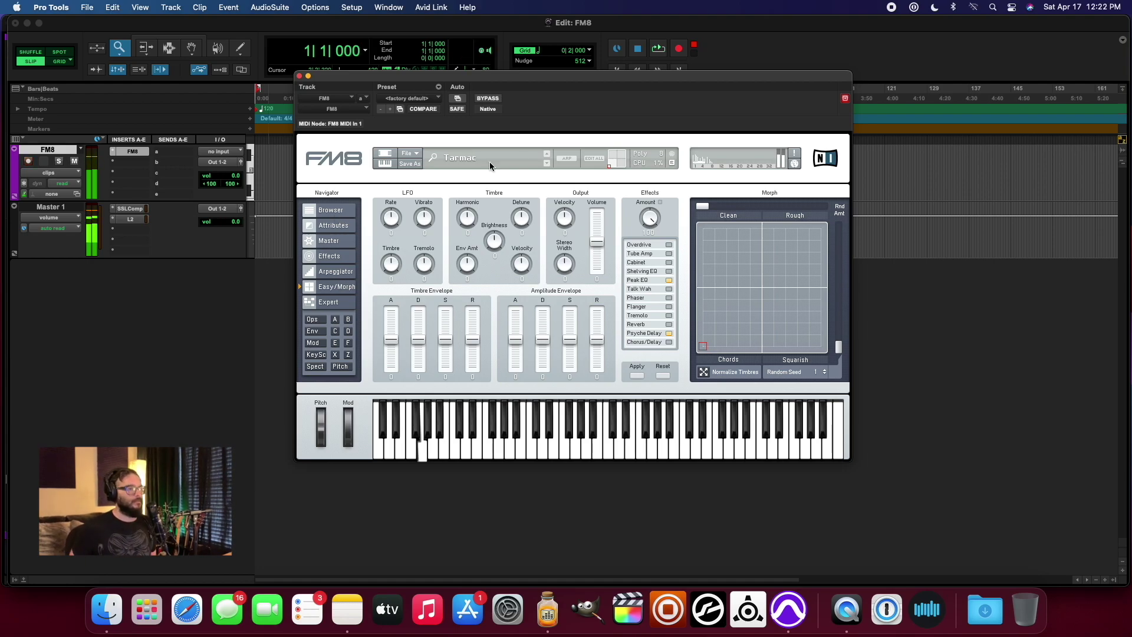
# Load the Deep Space sound and move its morph point through the Down Space quadrant into the Middle Space quadrant
pyautogui.click(518, 159)
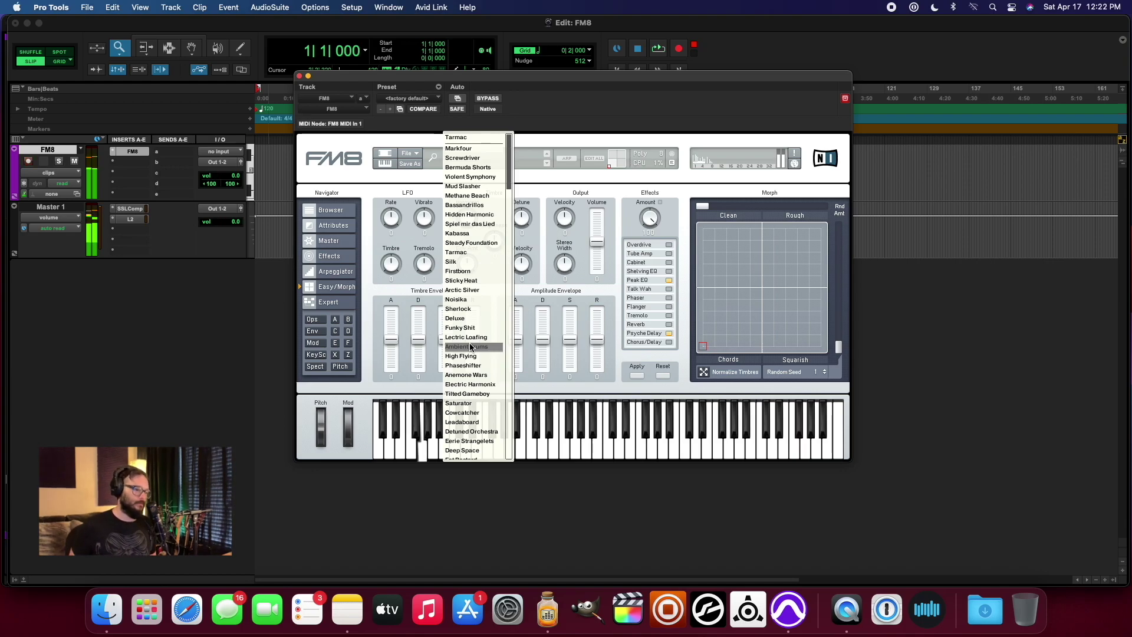
pyautogui.click(462, 451)
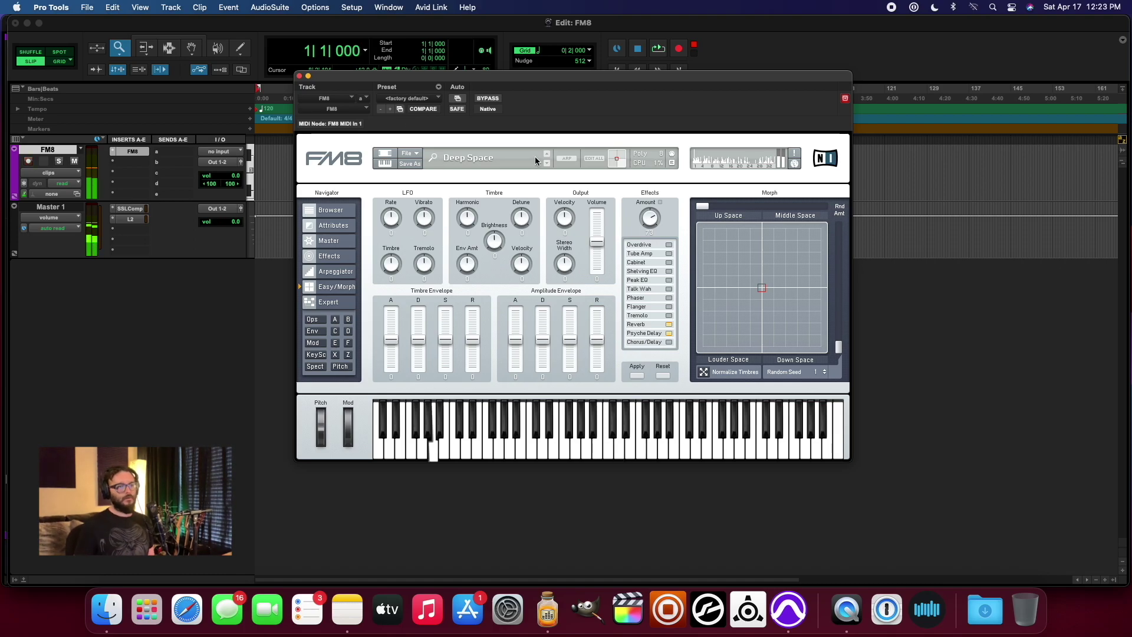
pyautogui.click(809, 345)
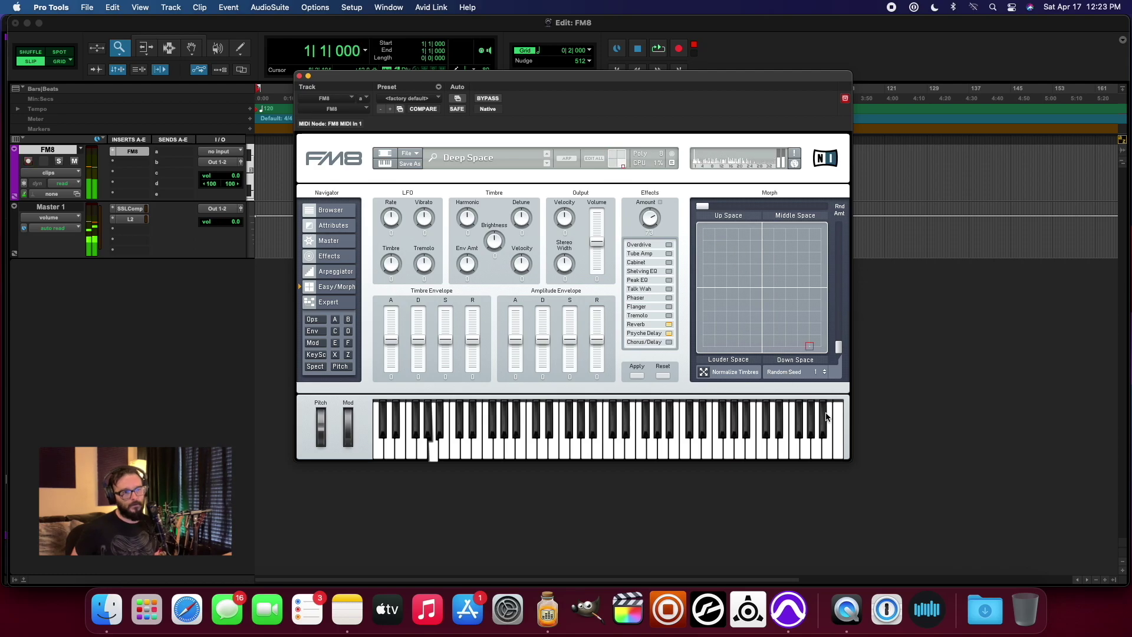
pyautogui.click(789, 294)
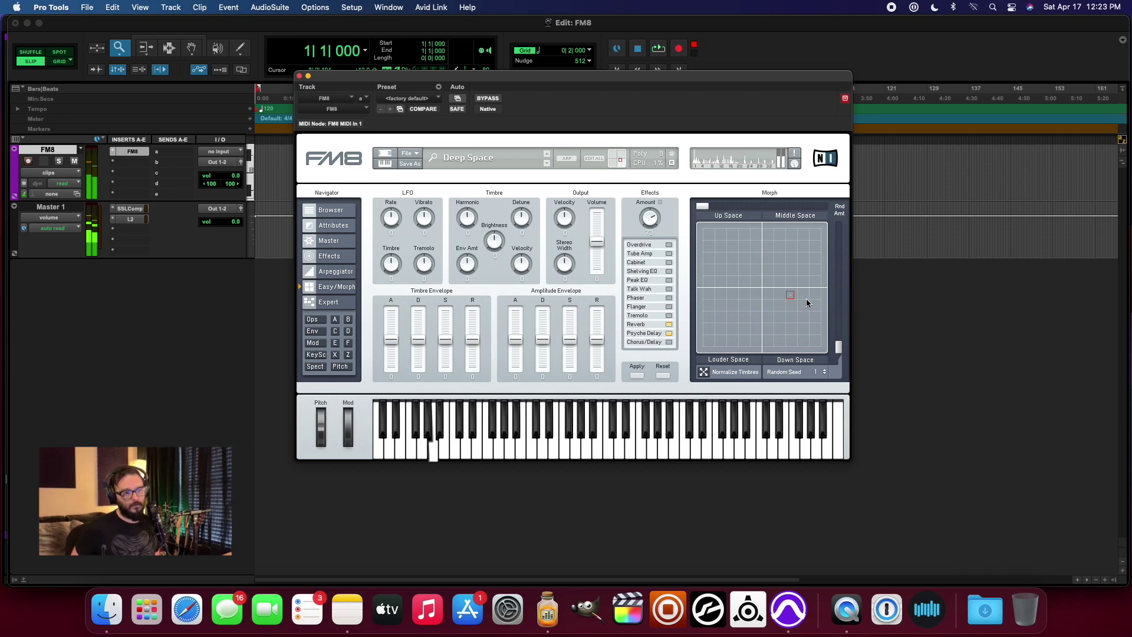
pyautogui.click(795, 264)
# Raise both morph random amounts, then move the morph point across the pad to the Louder Space corner
pyautogui.moveTo(707, 207); pyautogui.dragTo(761, 206)
pyautogui.moveTo(839, 353); pyautogui.dragTo(839, 320)
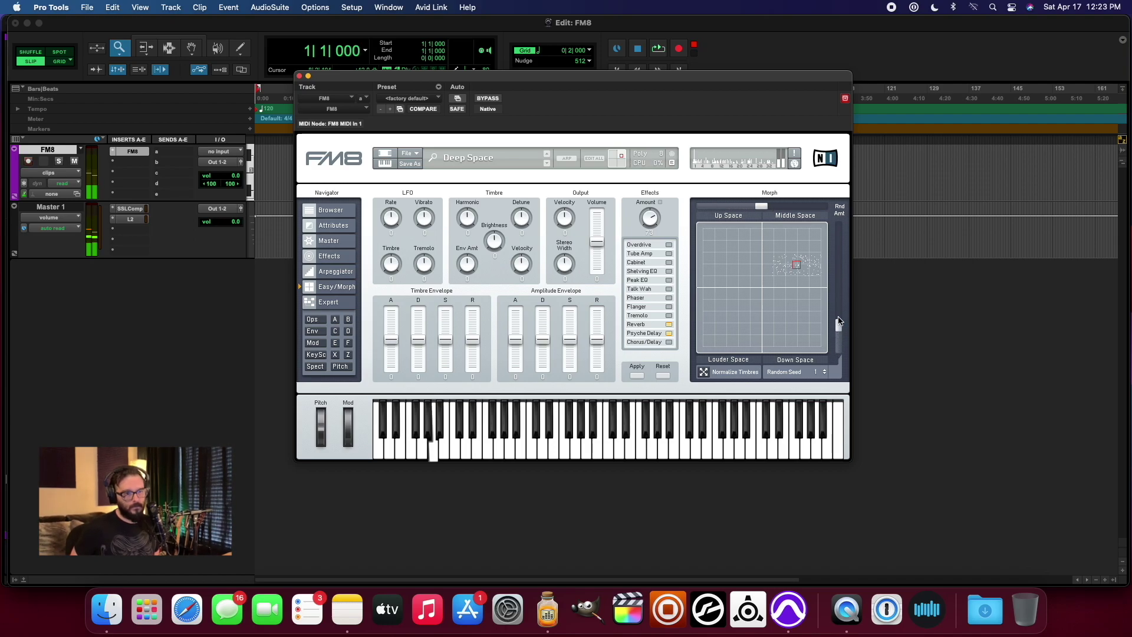
pyautogui.moveTo(798, 265)
pyautogui.mouseDown()
pyautogui.moveTo(734, 250)
pyautogui.moveTo(765, 298)
pyautogui.moveTo(770, 334)
pyautogui.moveTo(761, 232)
pyautogui.moveTo(745, 284)
pyautogui.mouseUp()
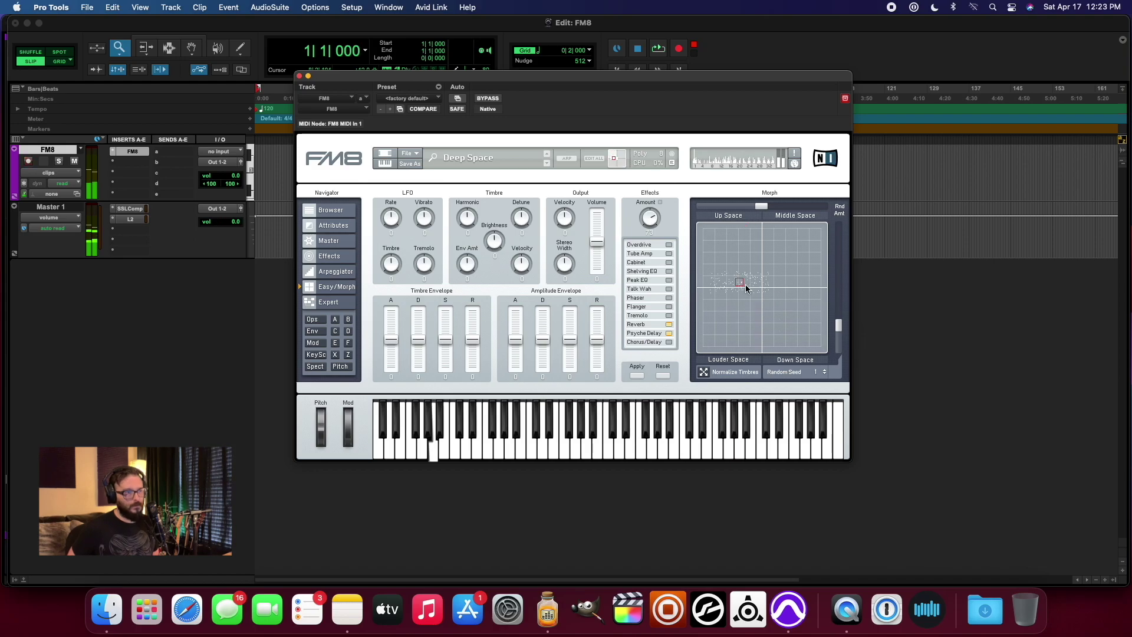
pyautogui.click(610, 165)
pyautogui.moveTo(613, 166)
pyautogui.mouseDown()
pyautogui.moveTo(622, 151)
pyautogui.moveTo(605, 169)
pyautogui.moveTo(603, 153)
pyautogui.moveTo(620, 160)
pyautogui.moveTo(612, 165)
pyautogui.moveTo(600, 167)
pyautogui.moveTo(620, 143)
pyautogui.moveTo(660, 159)
pyautogui.moveTo(624, 184)
pyautogui.moveTo(622, 213)
pyautogui.moveTo(614, 194)
pyautogui.moveTo(616, 259)
pyautogui.moveTo(594, 306)
pyautogui.moveTo(581, 215)
pyautogui.mouseUp()
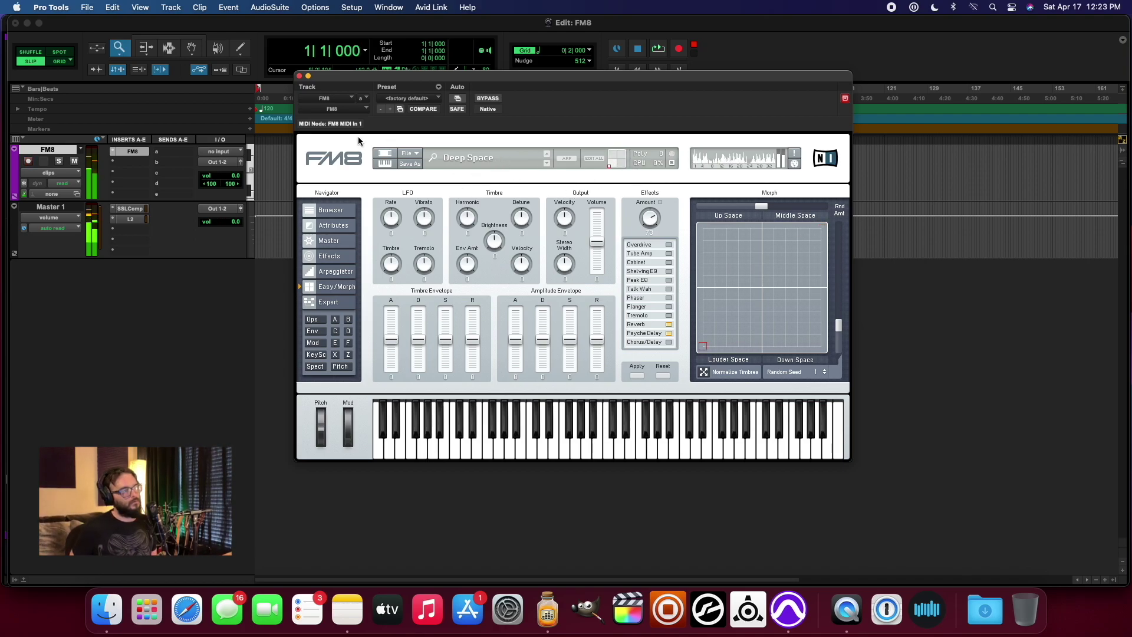
# Return to the sound browser and look through the FM7 Legacy and FM8 Factory folders
pyautogui.click(340, 211)
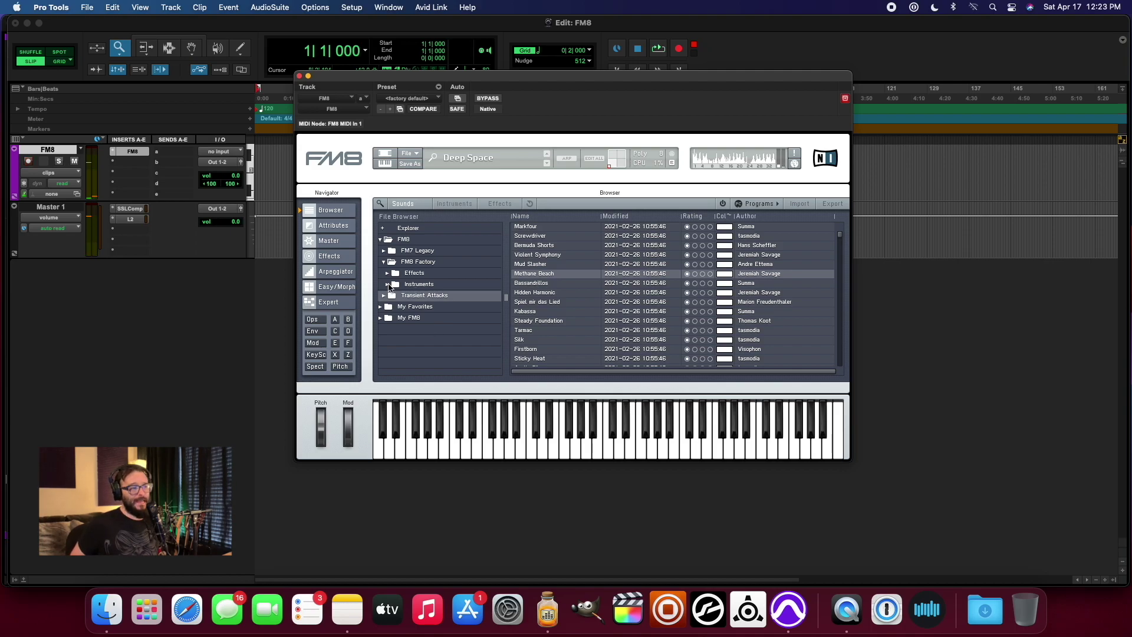
pyautogui.click(411, 263)
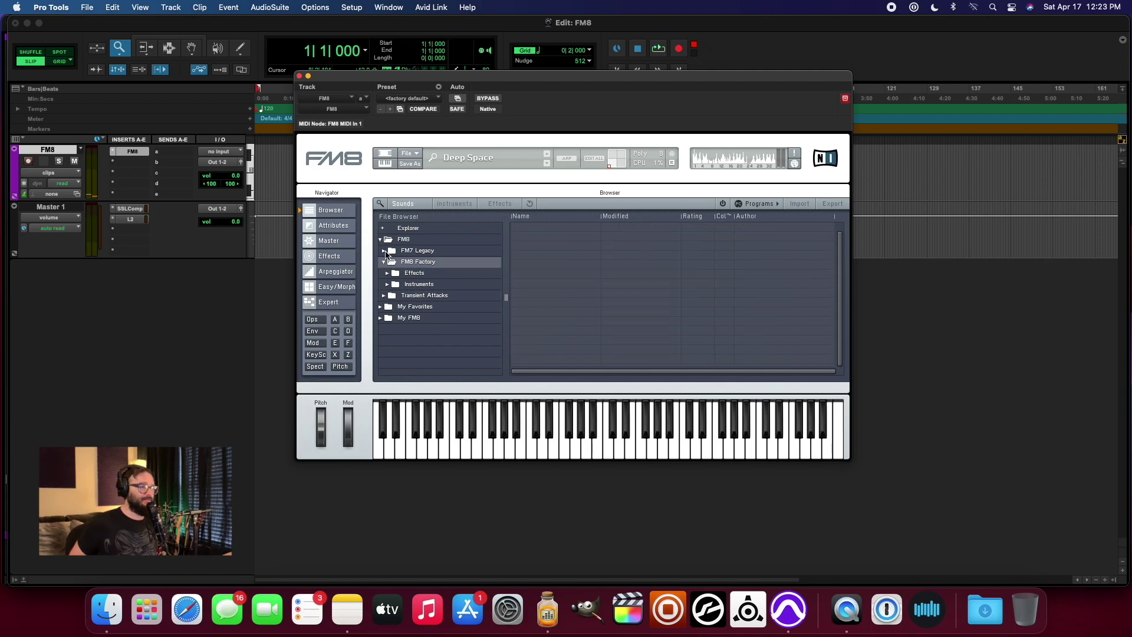
pyautogui.click(387, 253)
pyautogui.scroll(-5, 732, 272)
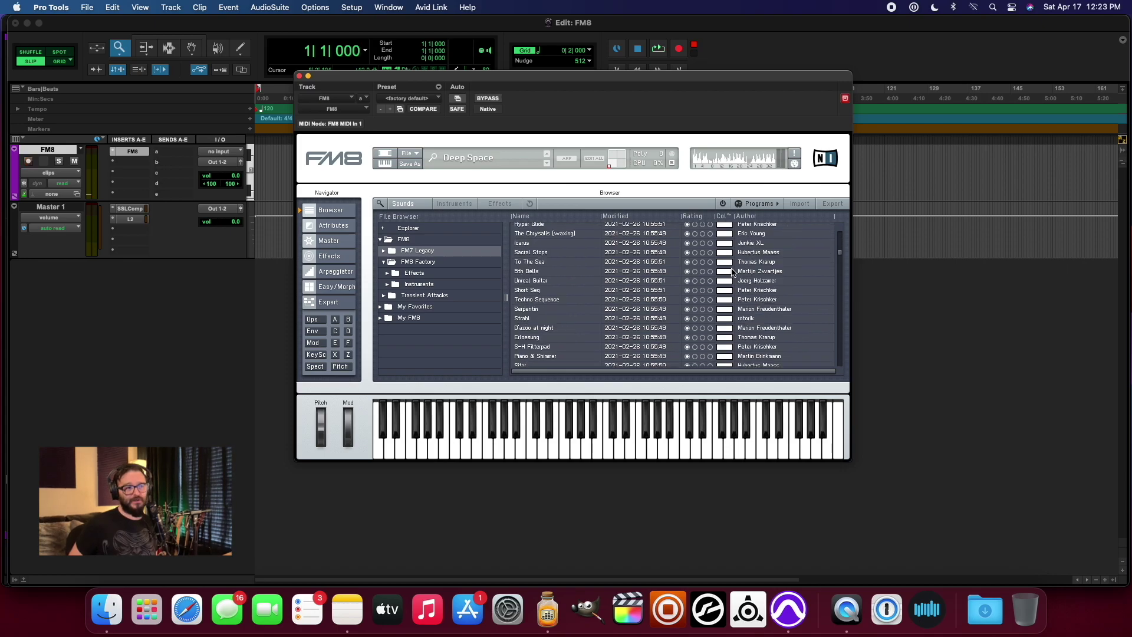
pyautogui.click(430, 265)
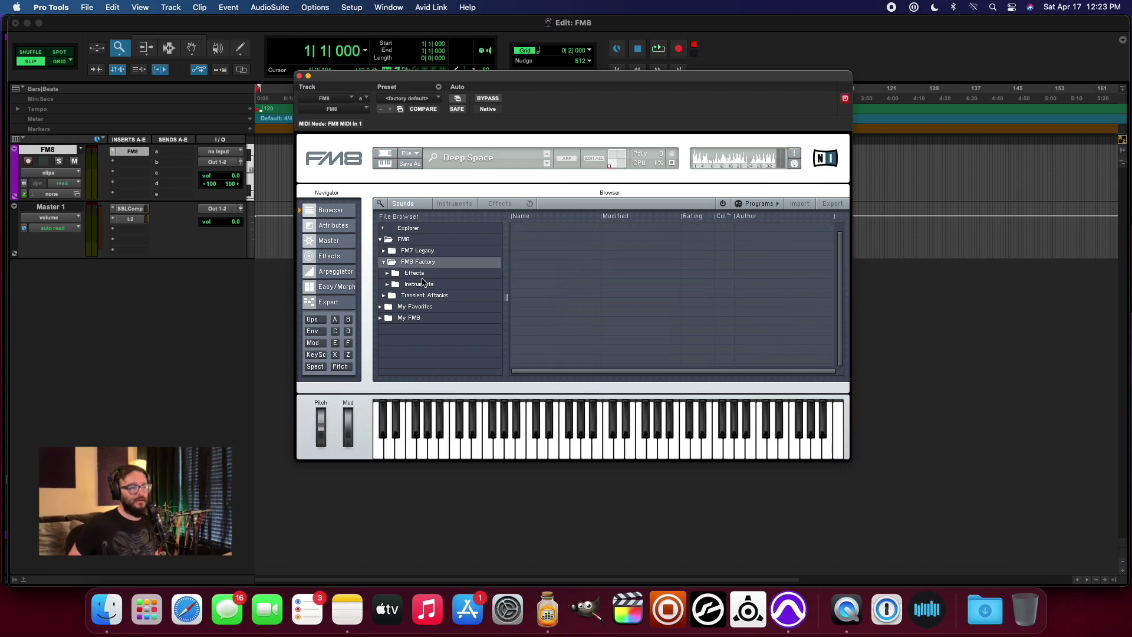
# Load String Overtune from the factory Instruments folder and shift its morph point
pyautogui.click(402, 288)
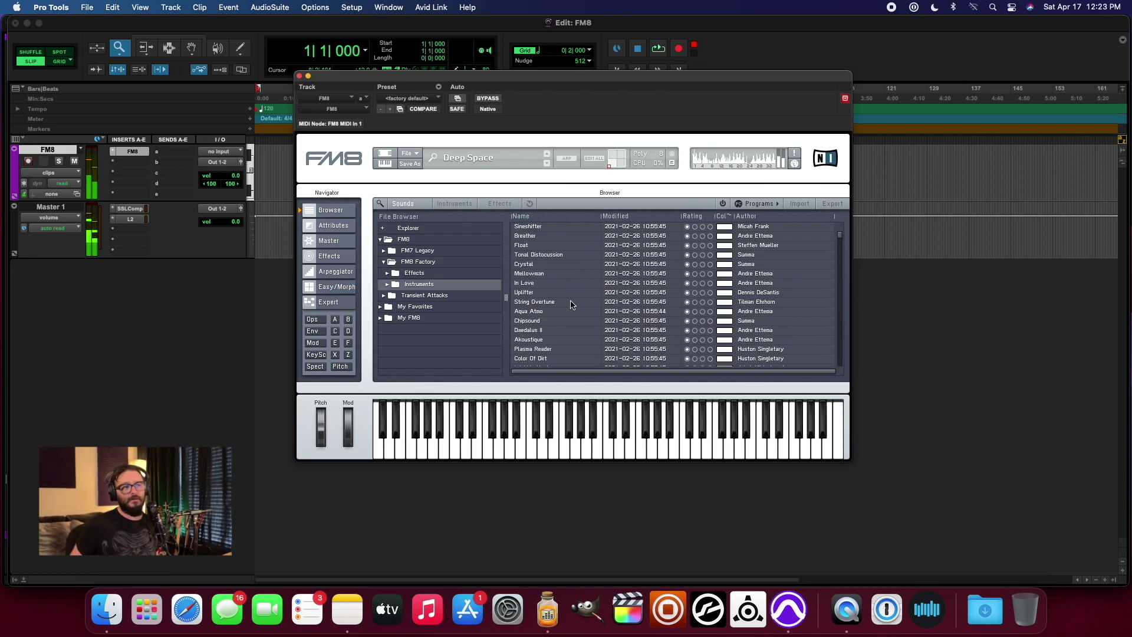
pyautogui.doubleClick(550, 303)
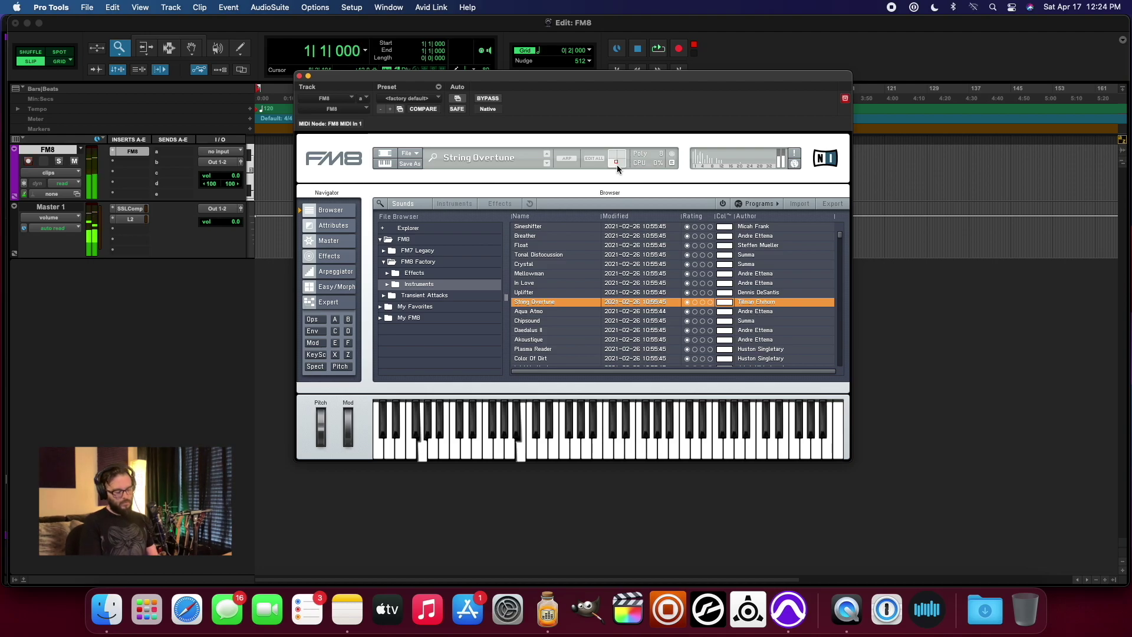
pyautogui.moveTo(622, 161); pyautogui.dragTo(630, 168)
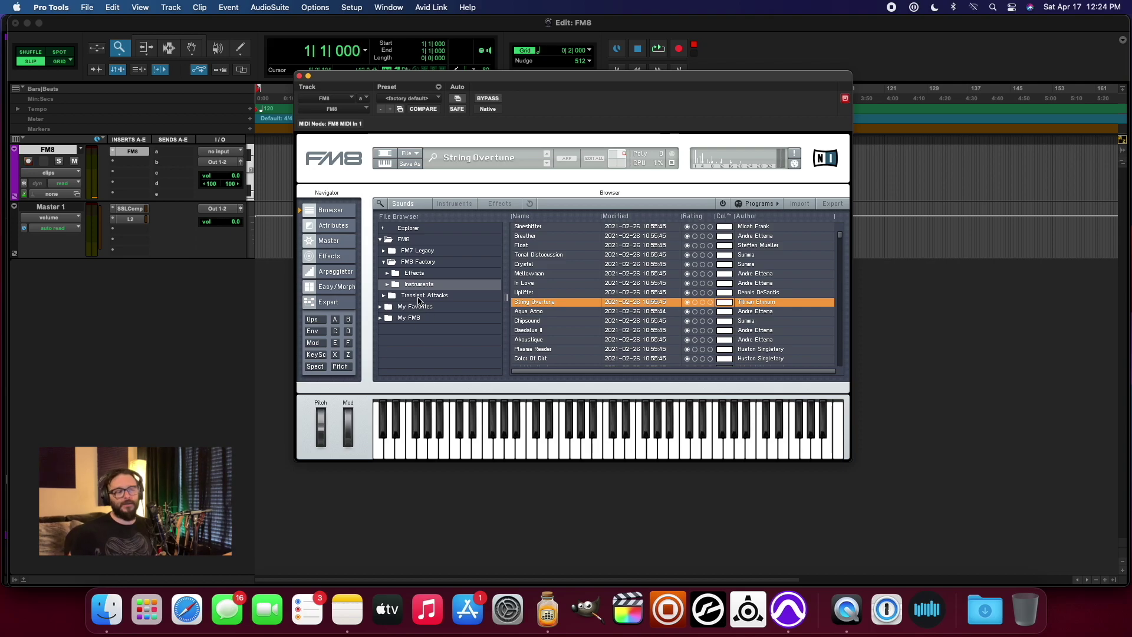
# Check the My Favorites and My FM8 folders, then load Decaying Daggers from the factory Instruments folder
pyautogui.click(389, 307)
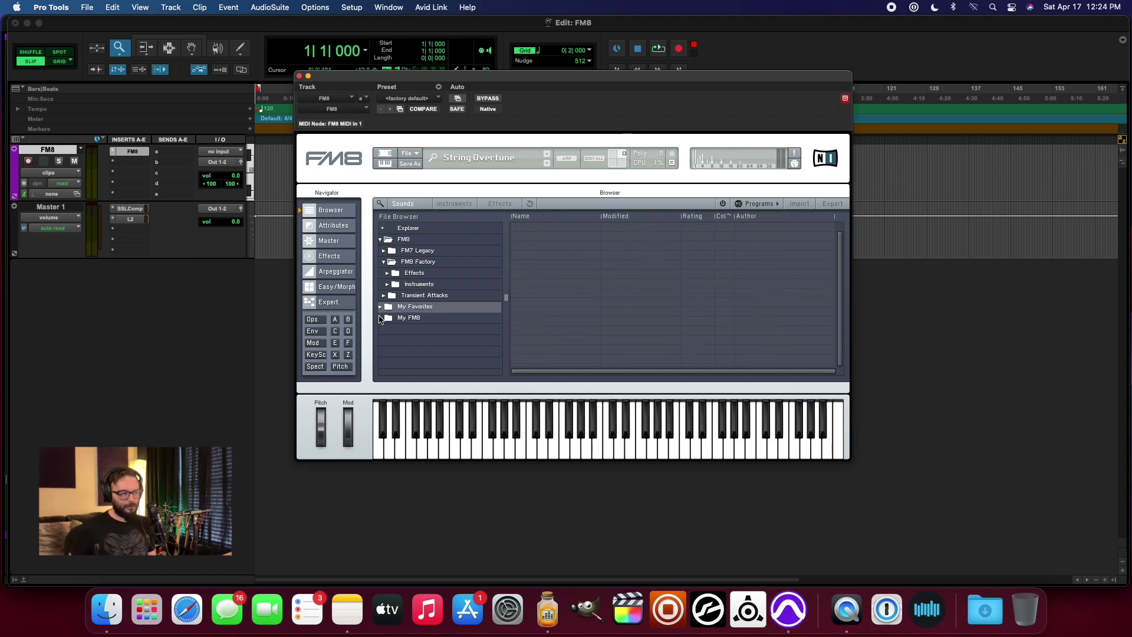
pyautogui.click(390, 318)
pyautogui.click(421, 284)
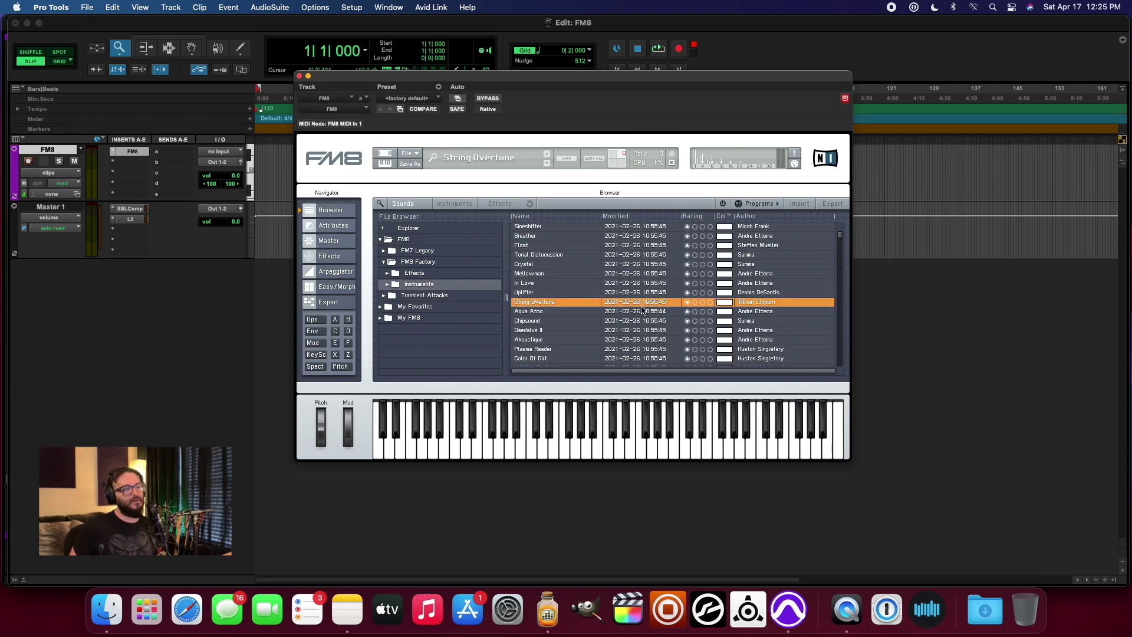
pyautogui.scroll(-10, 645, 308)
pyautogui.click(542, 316)
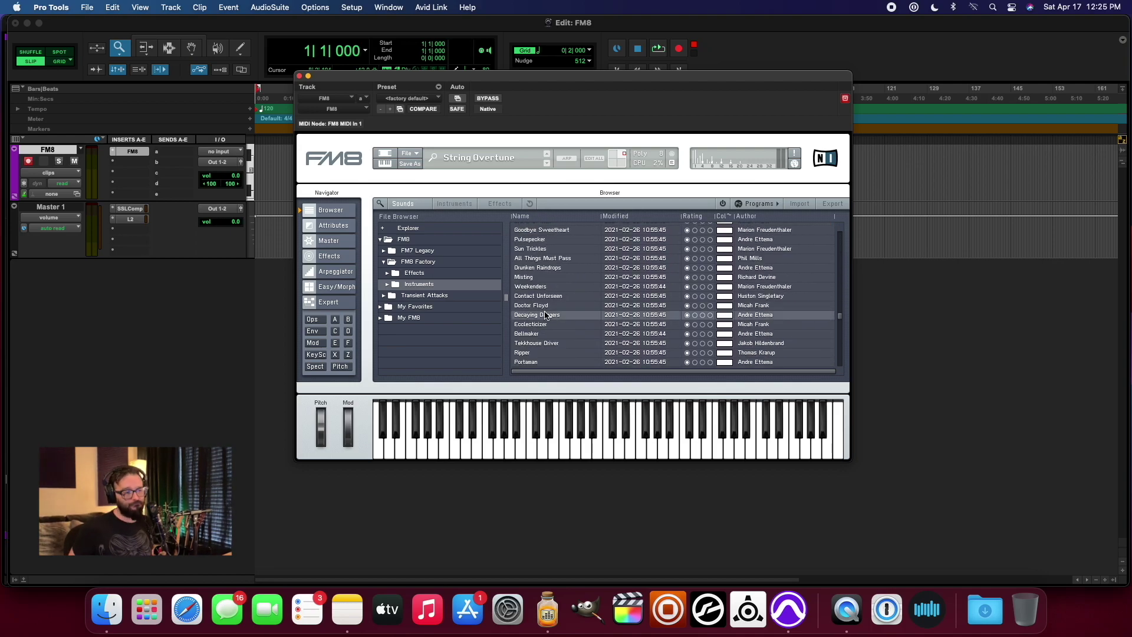
pyautogui.doubleClick(579, 317)
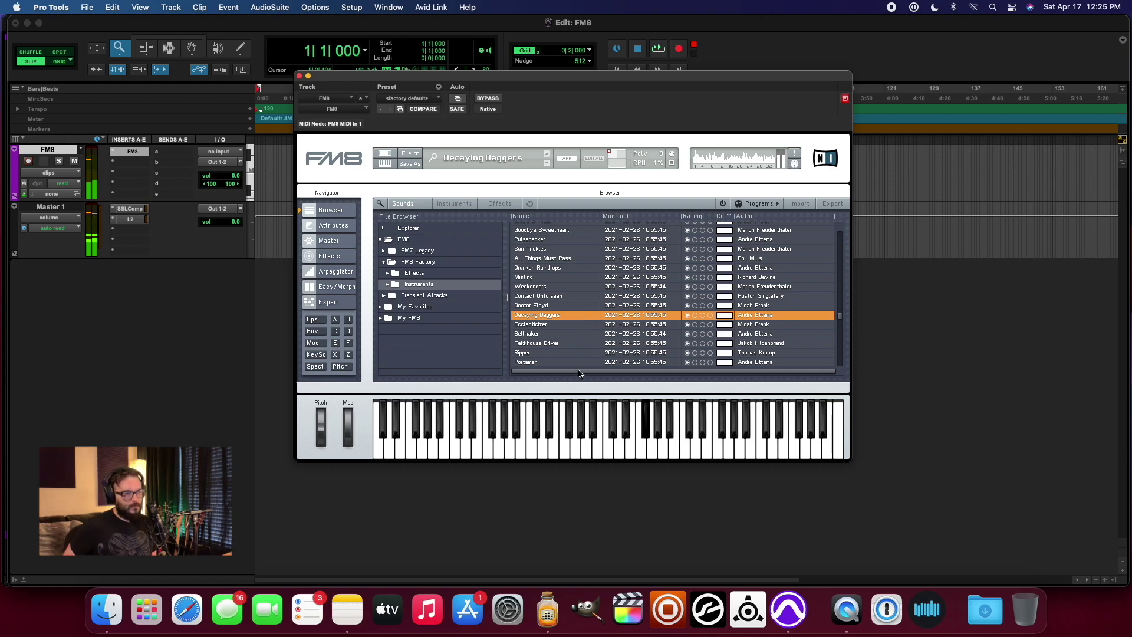
# Load the All Things Must Pass sound and view its Effects, Easy/Morph and Expert operator pages
pyautogui.click(563, 259)
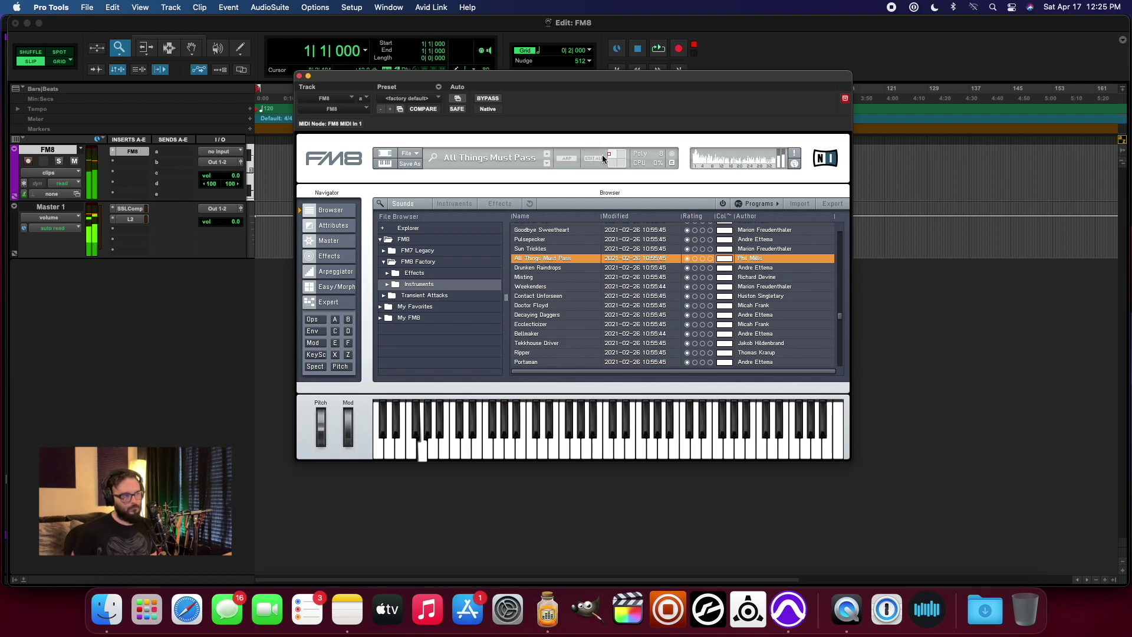
pyautogui.click(331, 256)
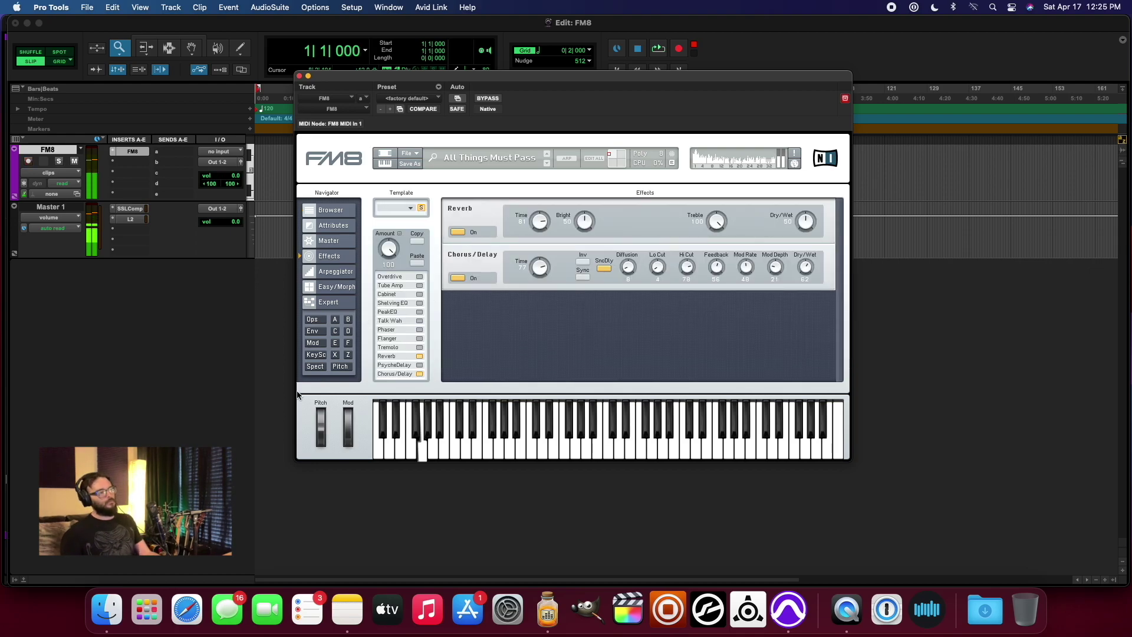
pyautogui.click(324, 303)
pyautogui.click(332, 288)
pyautogui.click(344, 303)
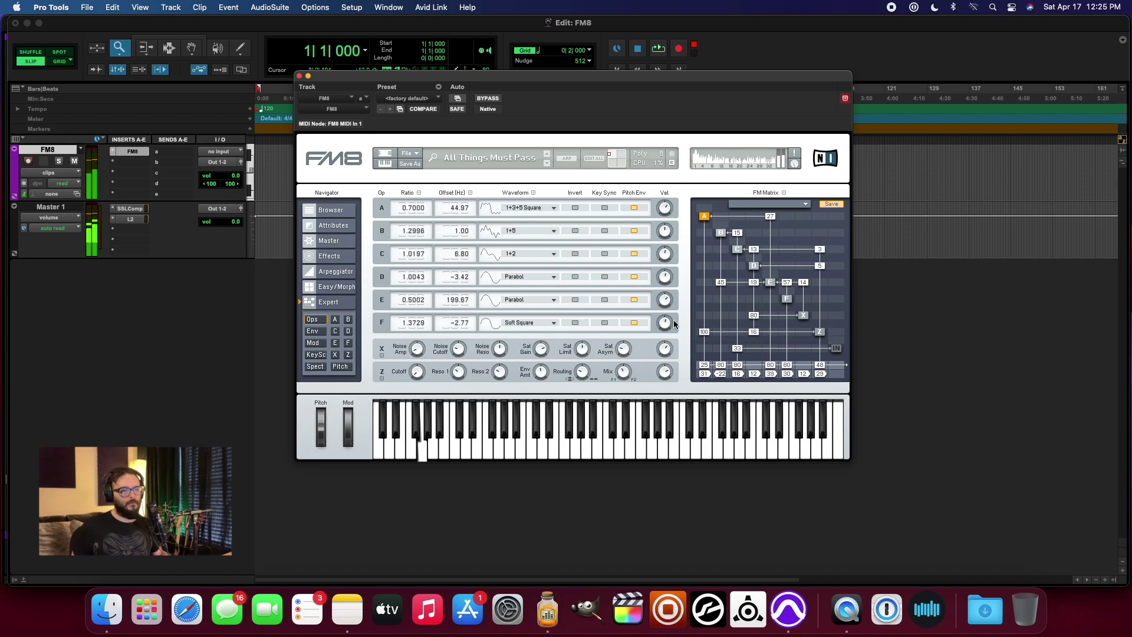
# View the FM matrix presets without choosing one, then move the morph point to the pad's lower-right corner
pyautogui.click(807, 206)
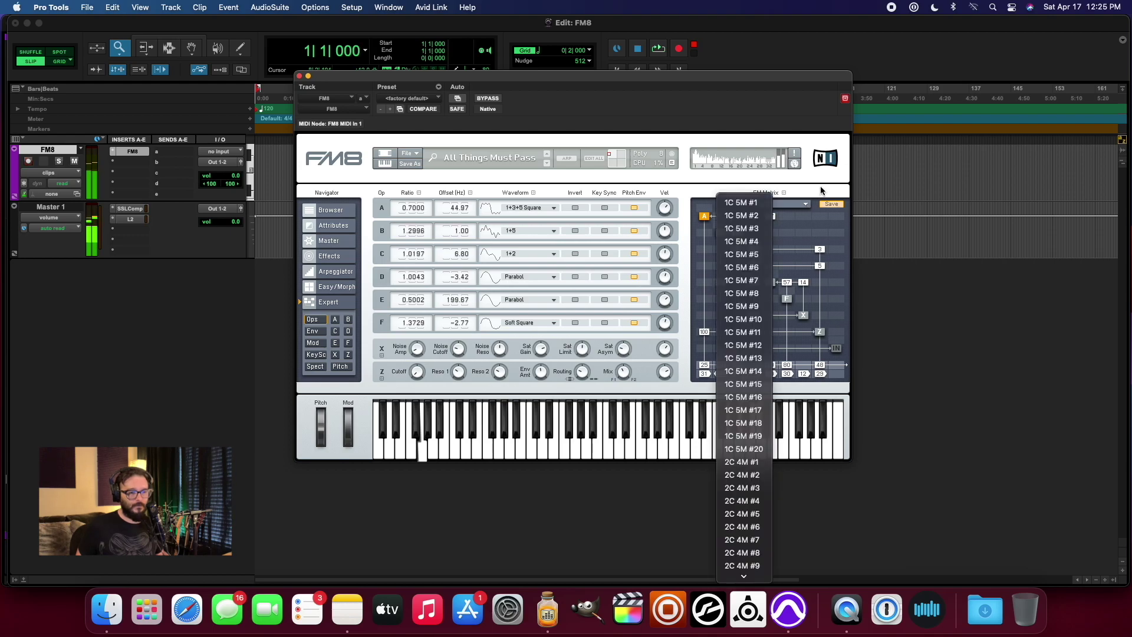
pyautogui.click(822, 192)
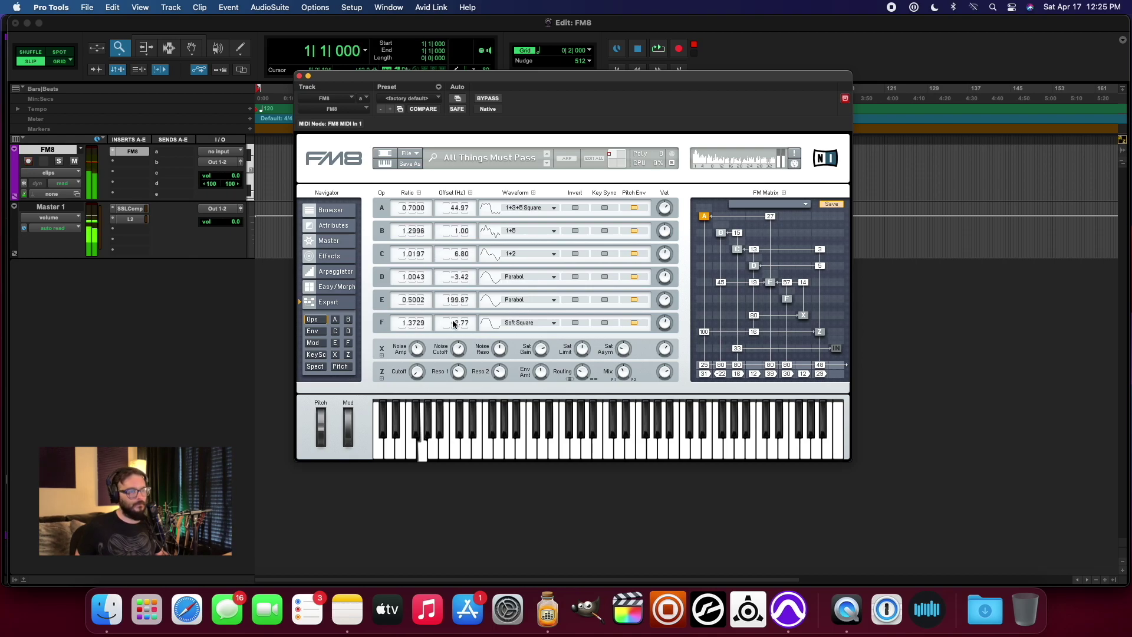
pyautogui.click(616, 158)
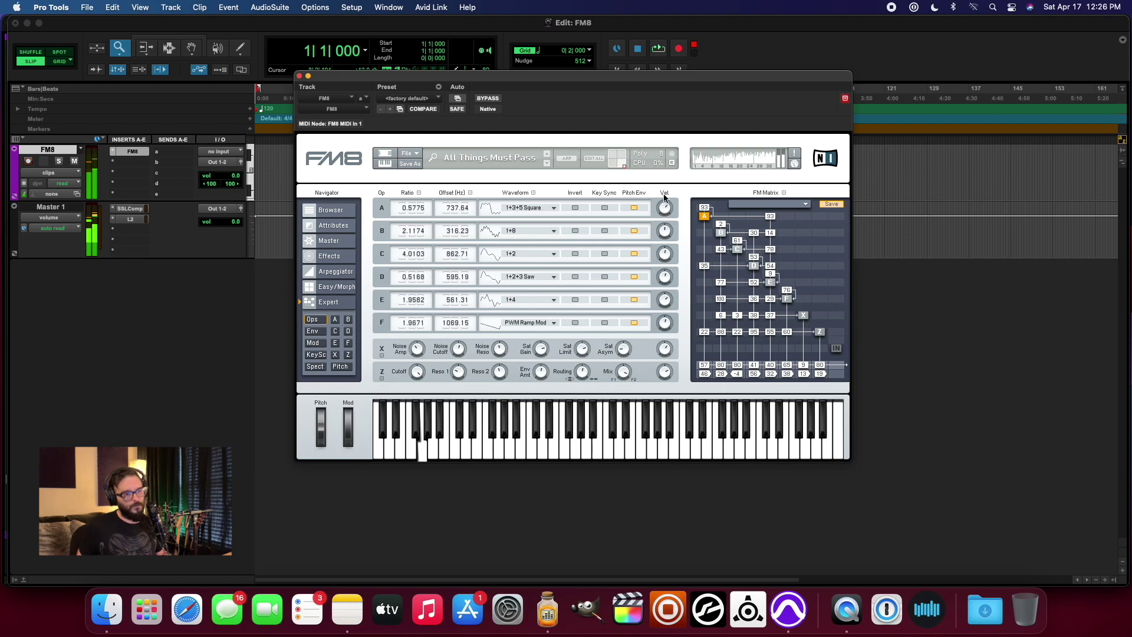
# Sweep the morph point of All Things Must Pass across the pad and finish in the pad's upper-left corner
pyautogui.click(616, 157)
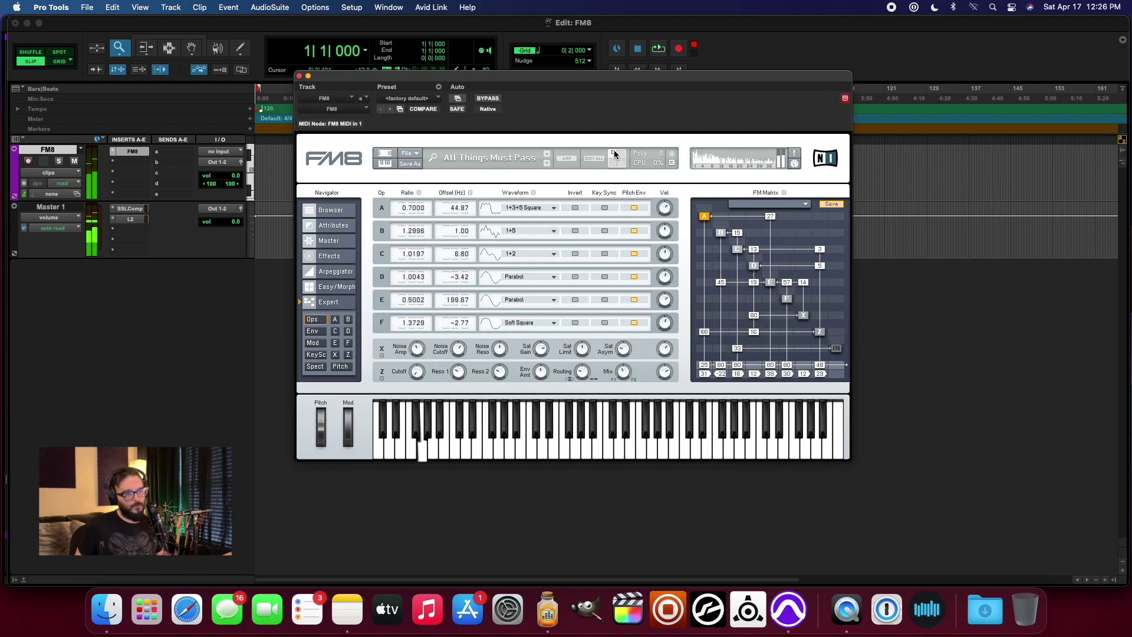
pyautogui.click(616, 157)
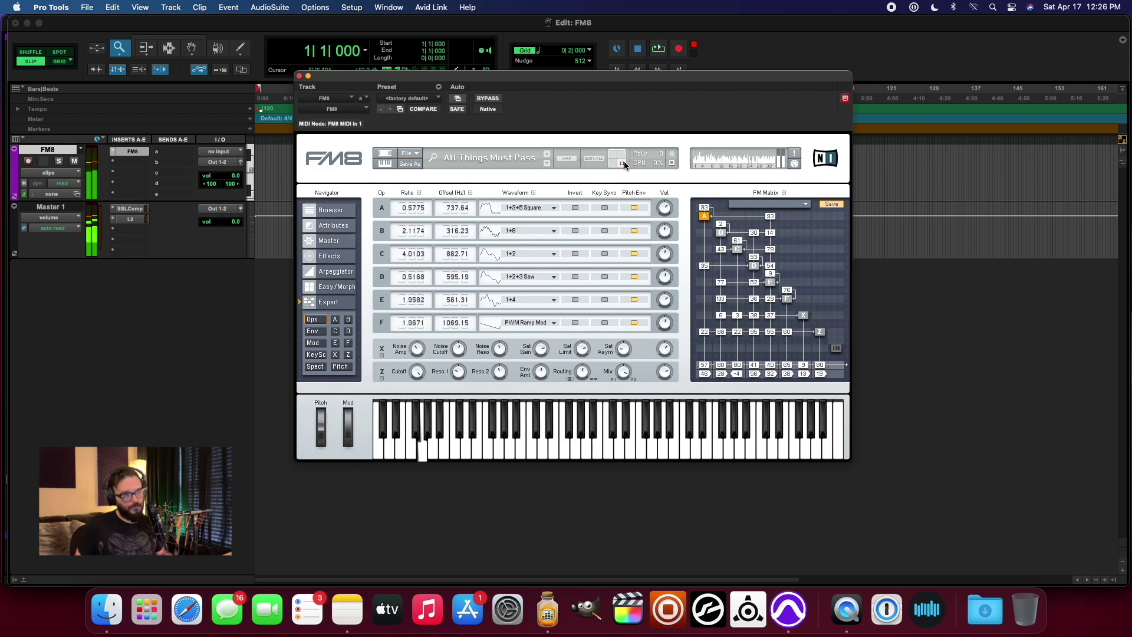
pyautogui.click(616, 160)
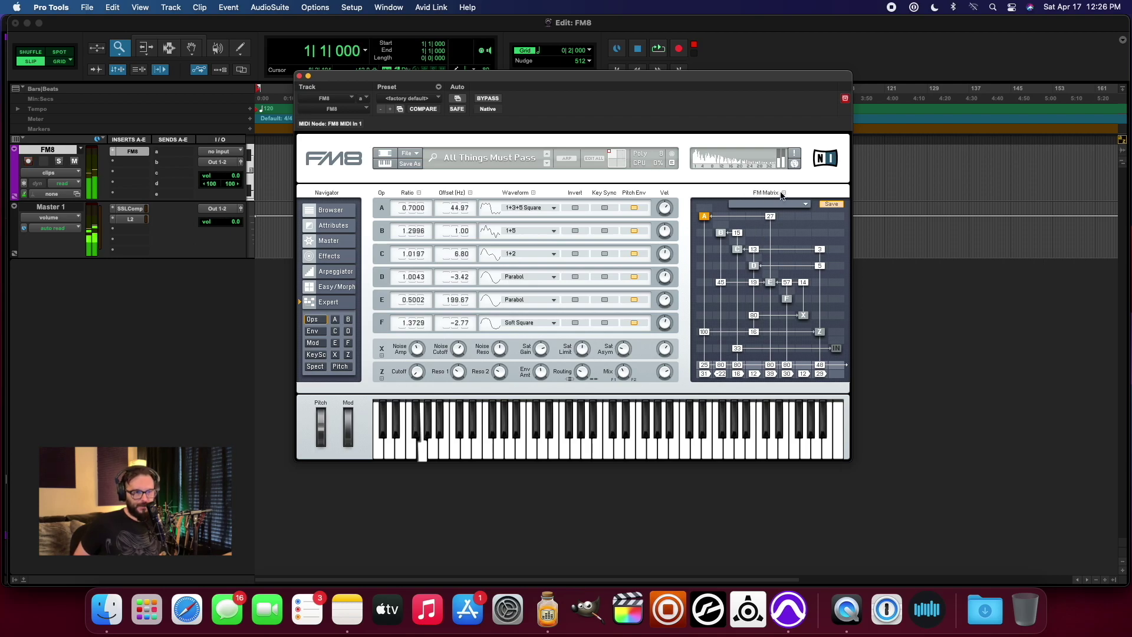
pyautogui.moveTo(611, 154)
pyautogui.mouseDown()
pyautogui.moveTo(627, 164)
pyautogui.moveTo(602, 147)
pyautogui.mouseUp()
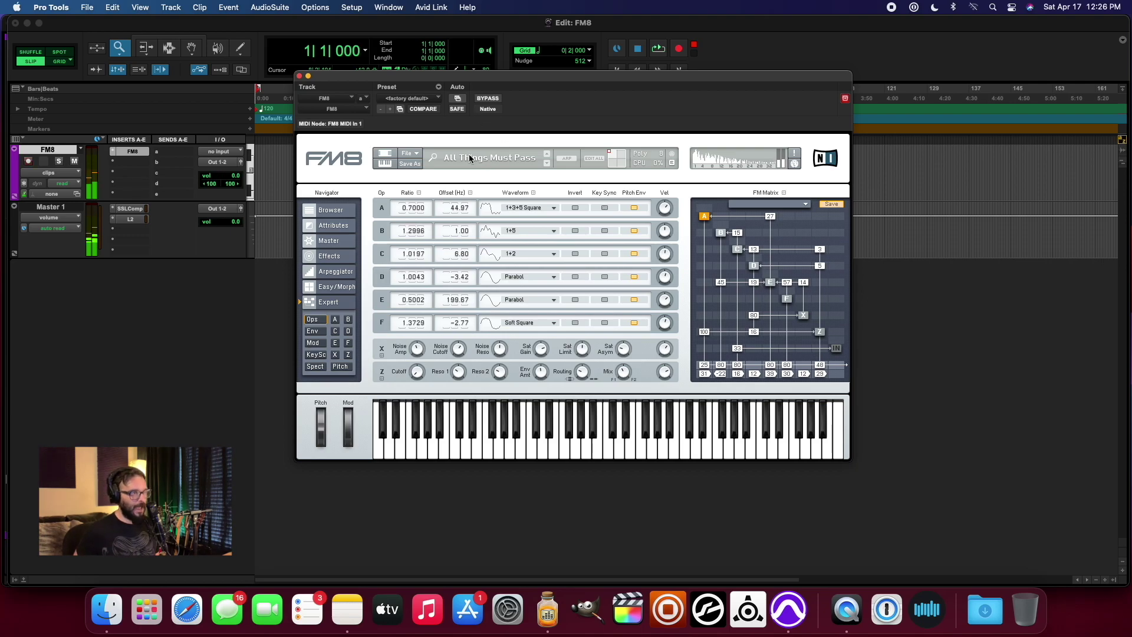
# Audition the Crunch I, Flange Ahoi and Big Speaker sounds from the FM8 Factory Effects folder in the Browser
pyautogui.click(331, 211)
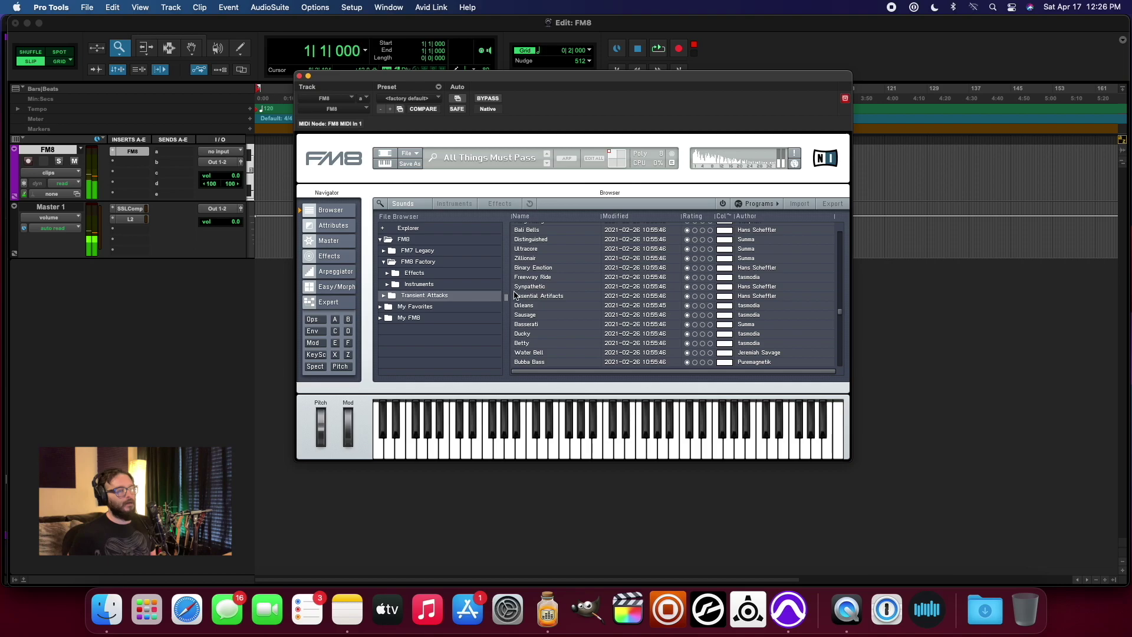
pyautogui.click(420, 274)
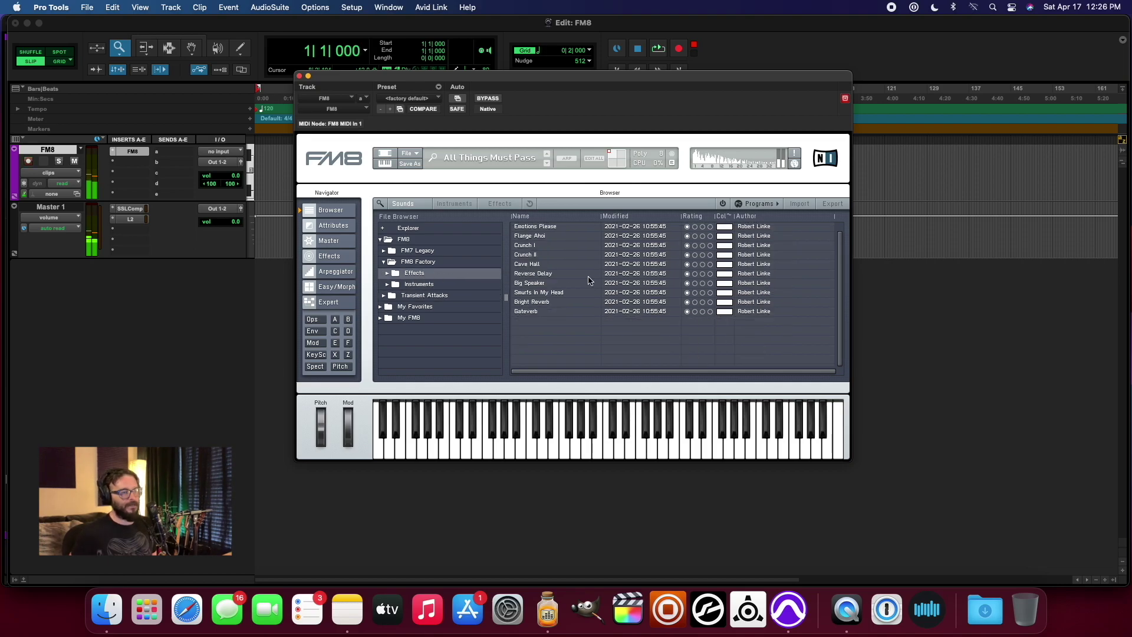
pyautogui.click(547, 247)
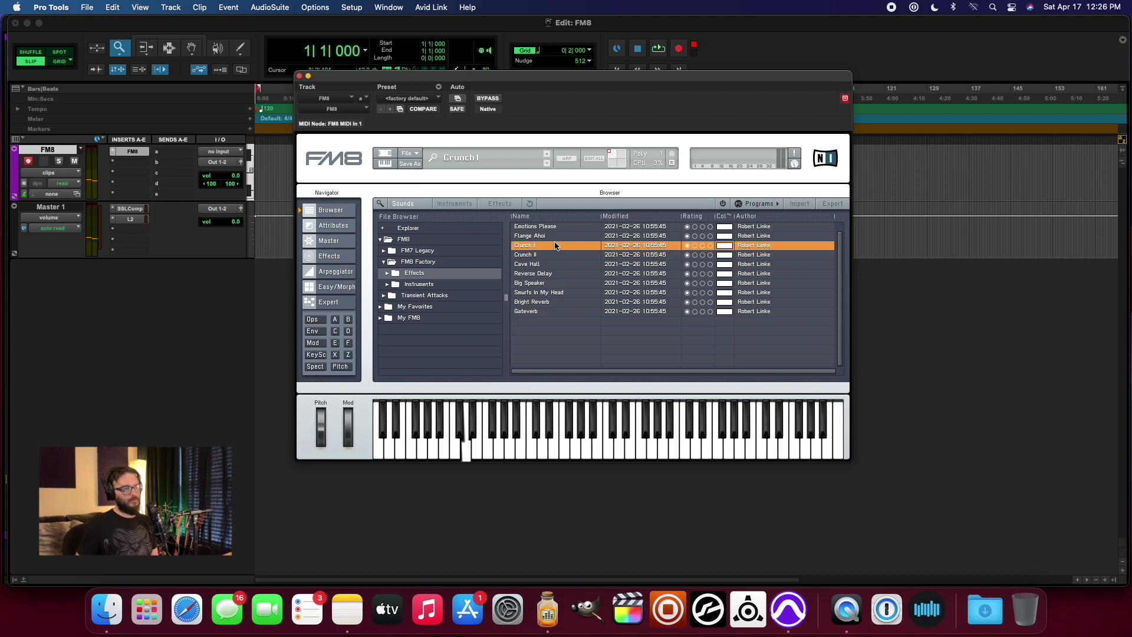
pyautogui.click(550, 235)
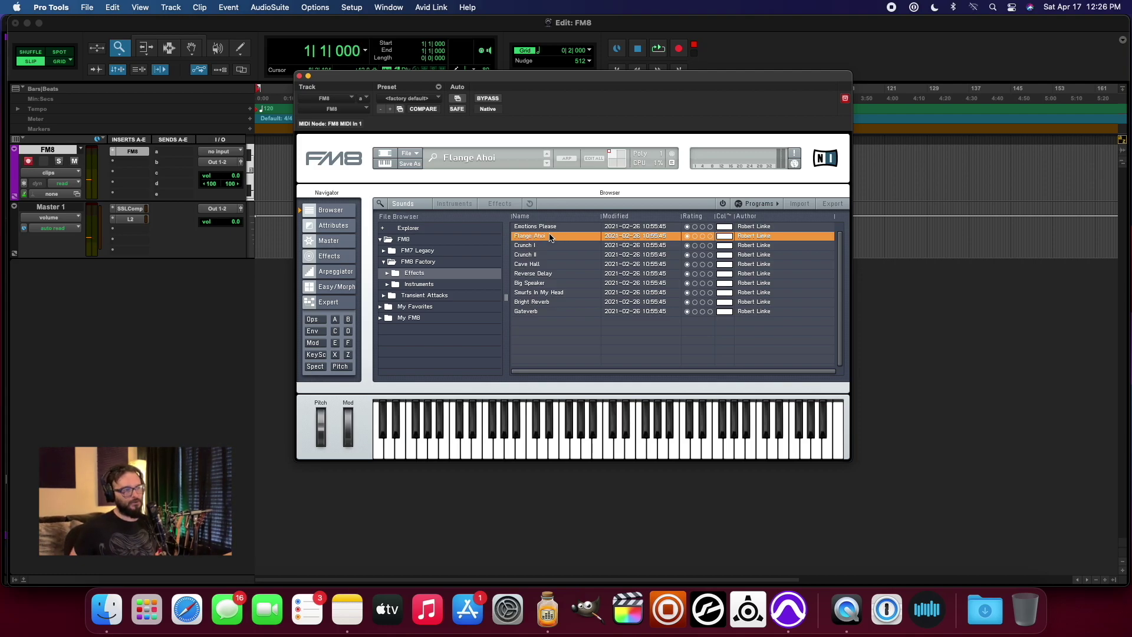
pyautogui.click(543, 274)
pyautogui.click(540, 284)
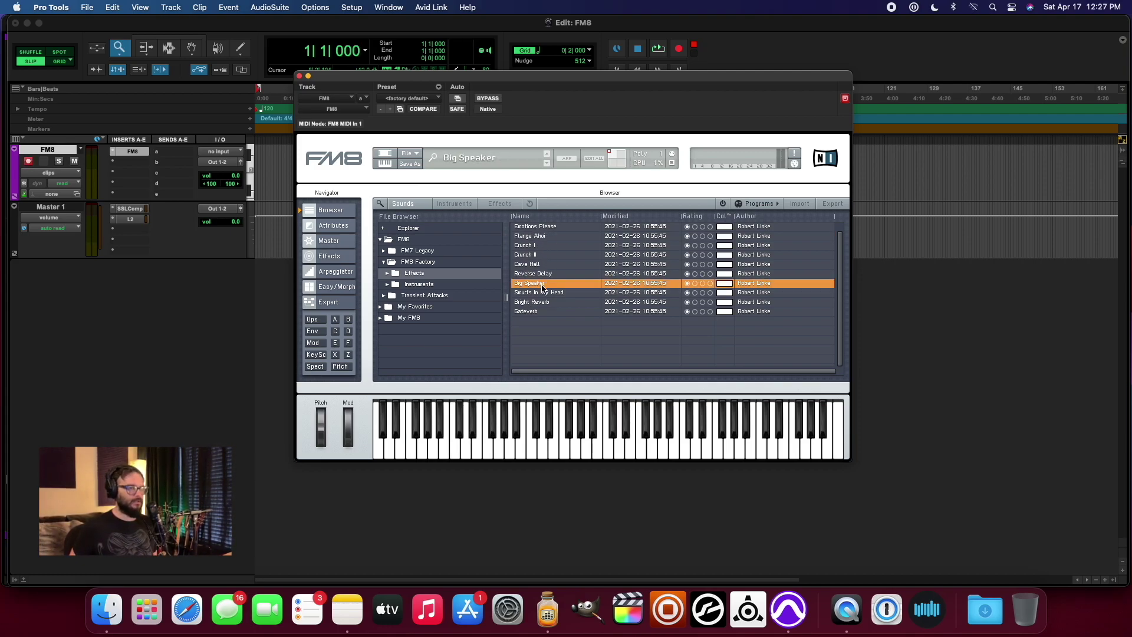
# Browse the FM7 Legacy folder and load the FM Snare sound
pyautogui.click(383, 253)
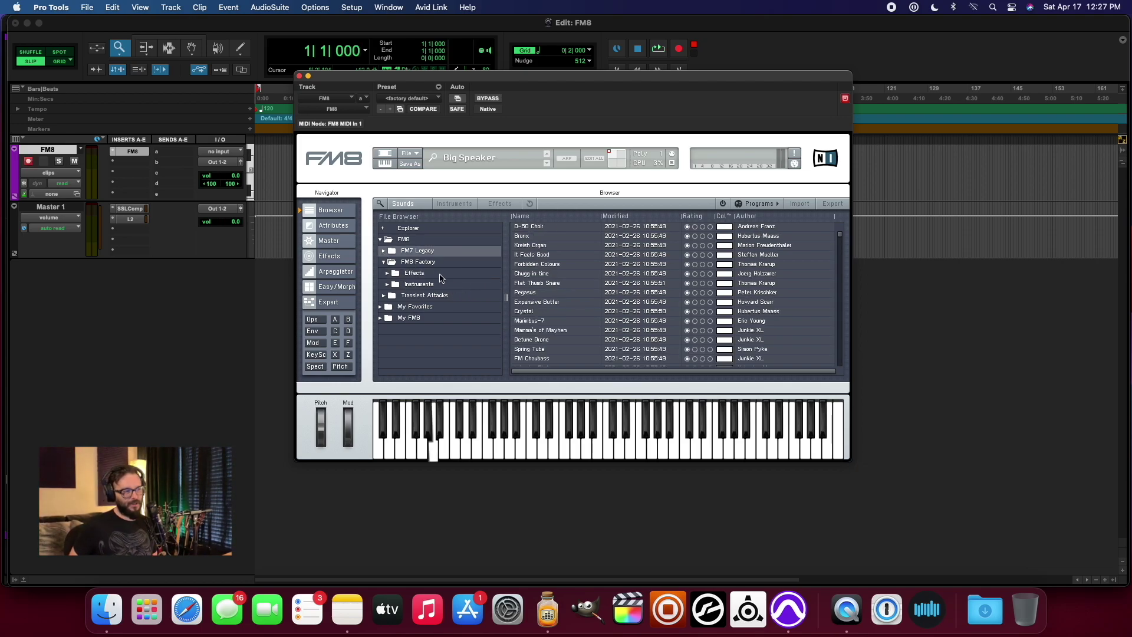
pyautogui.scroll(-10, 575, 277)
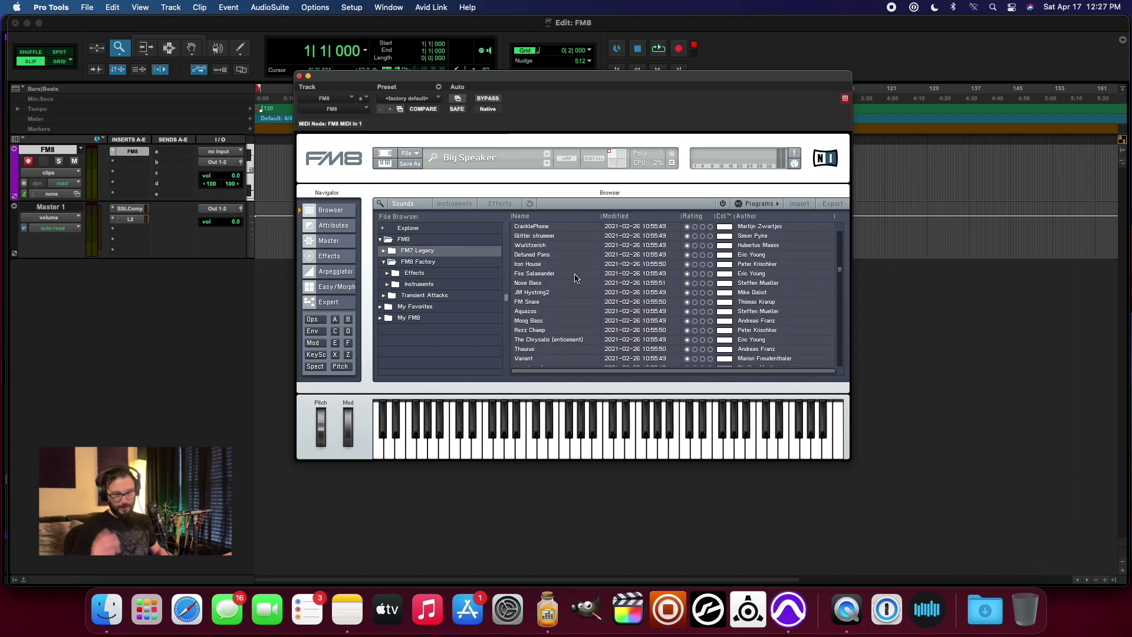
pyautogui.click(539, 292)
pyautogui.click(553, 303)
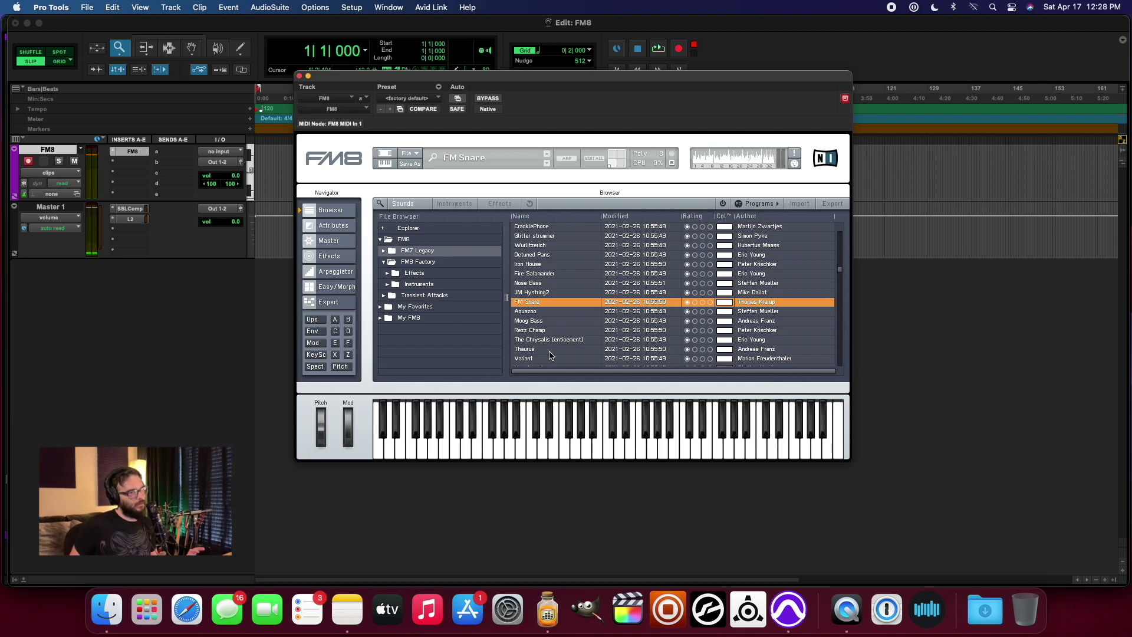
# Load A Piano and then 5 Violina's from the FM7 Legacy folder
pyautogui.scroll(-5, 548, 330)
pyautogui.click(542, 295)
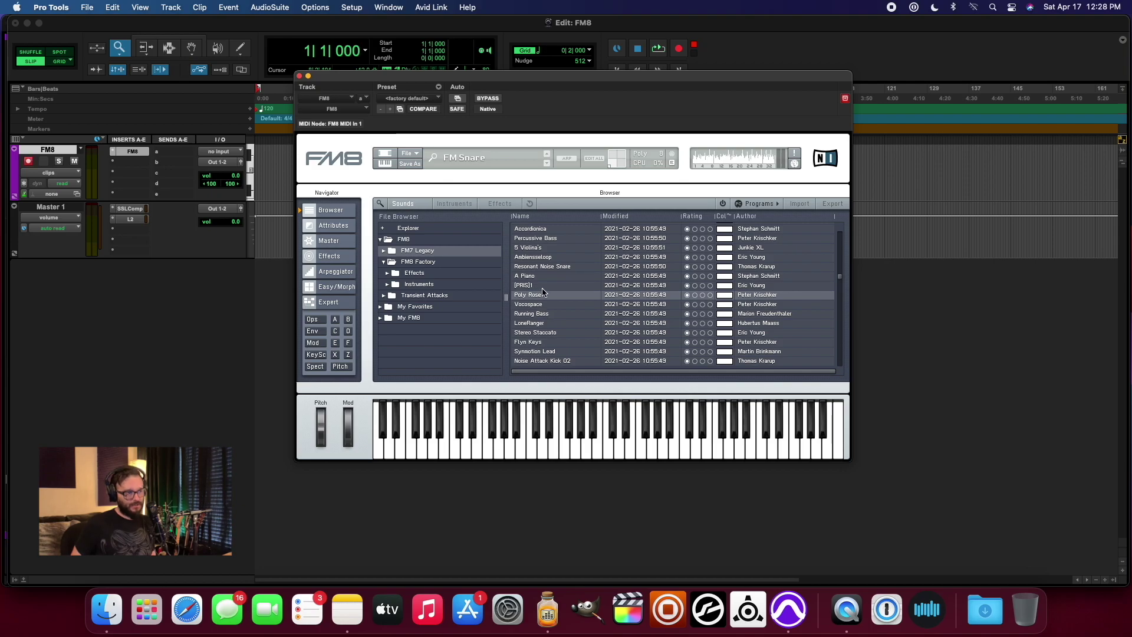
pyautogui.click(545, 277)
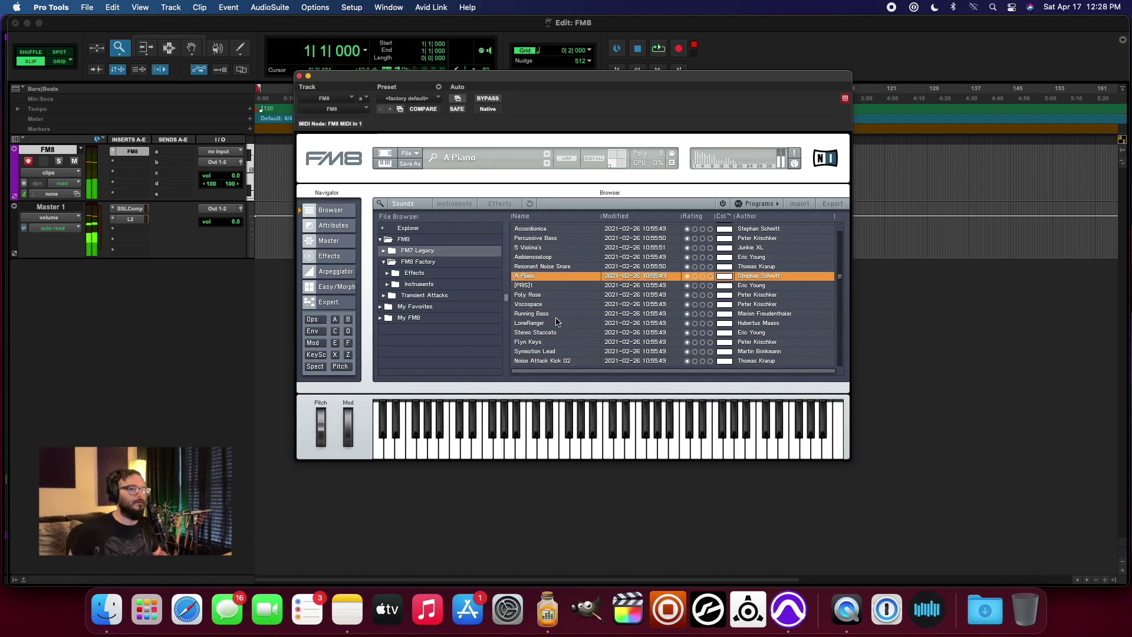
pyautogui.click(562, 258)
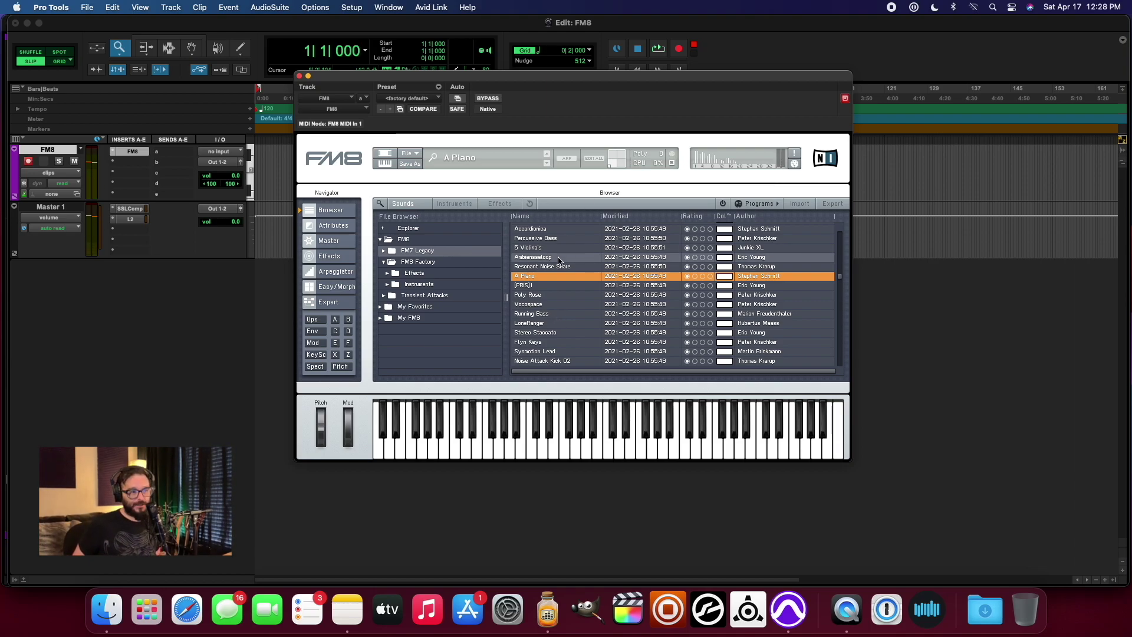
pyautogui.click(556, 249)
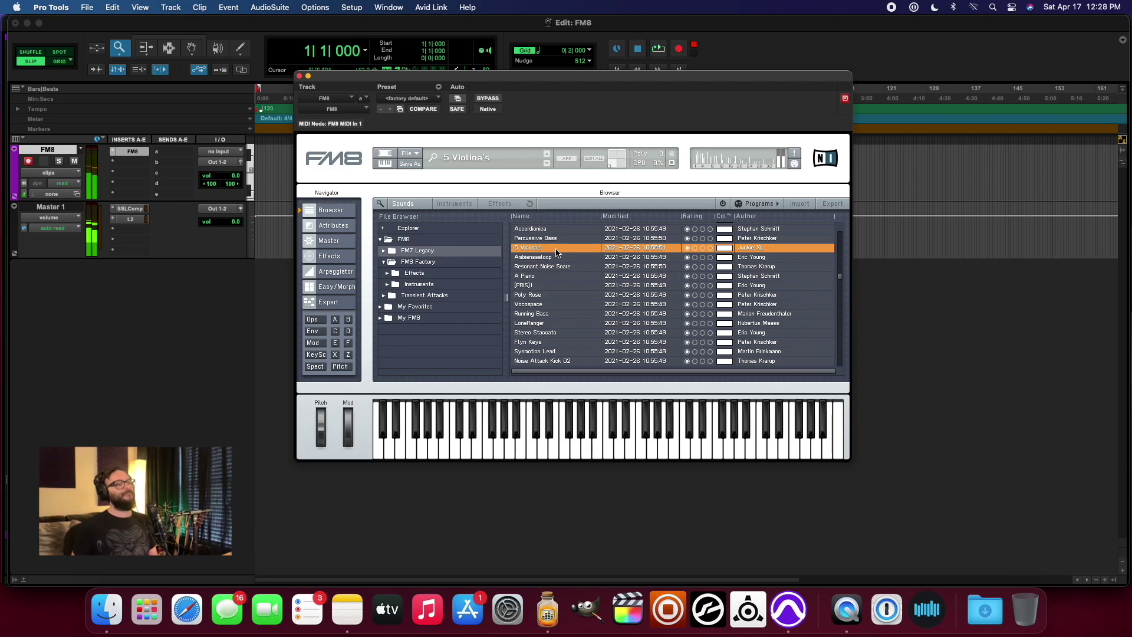
# Load the Stratoblaster sound from further down the FM7 Legacy list
pyautogui.scroll(-5, 568, 279)
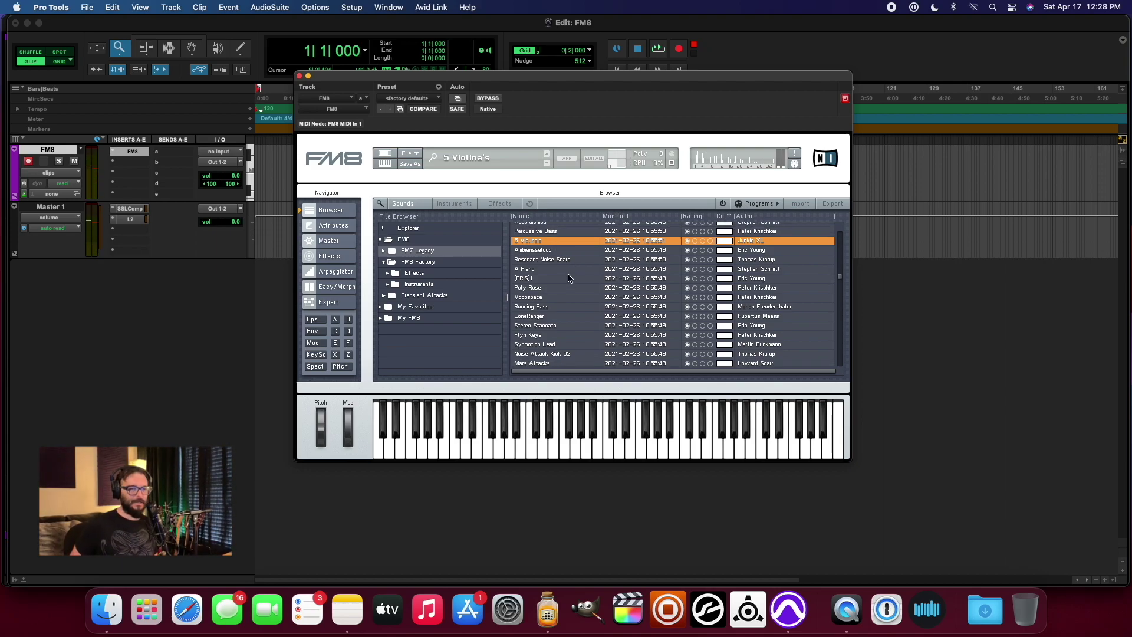
pyautogui.scroll(-4, 569, 279)
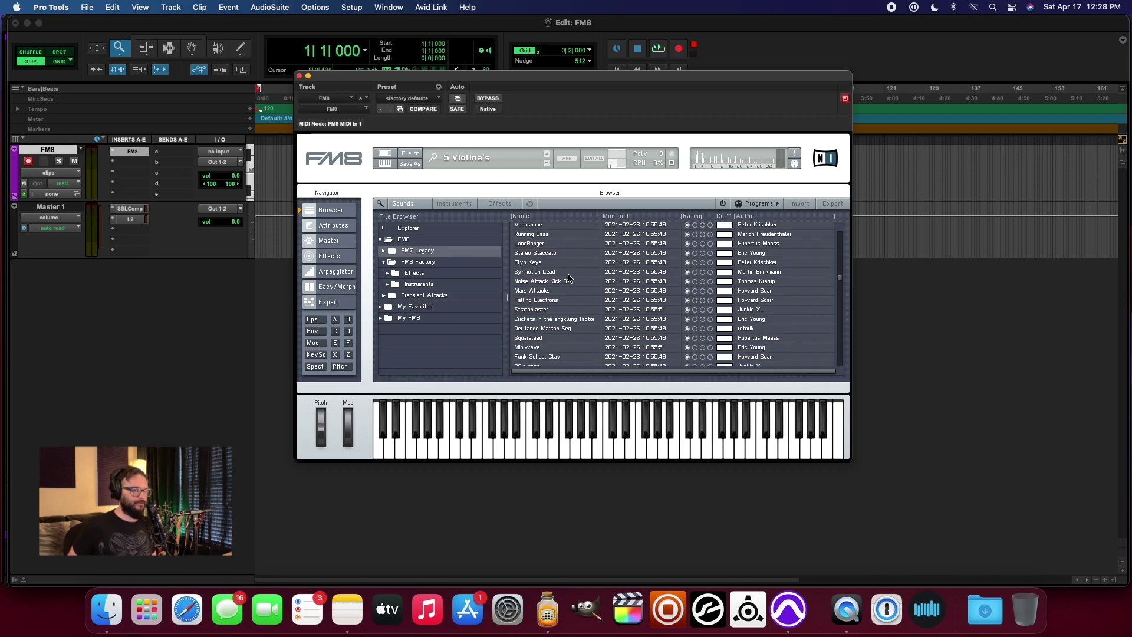
pyautogui.click(541, 309)
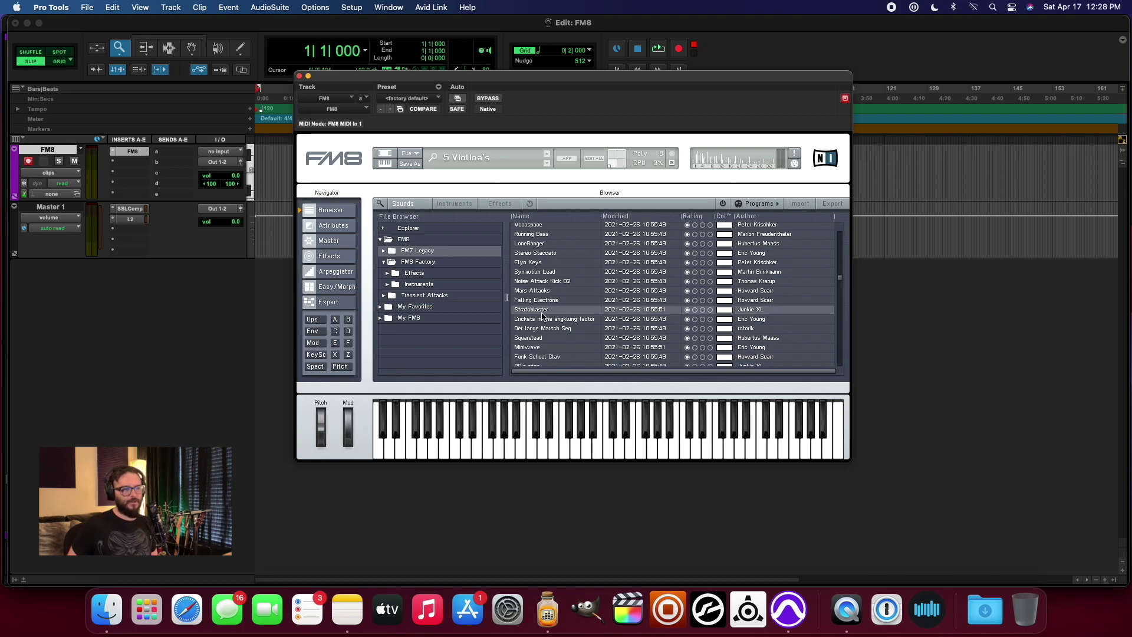
pyautogui.click(542, 311)
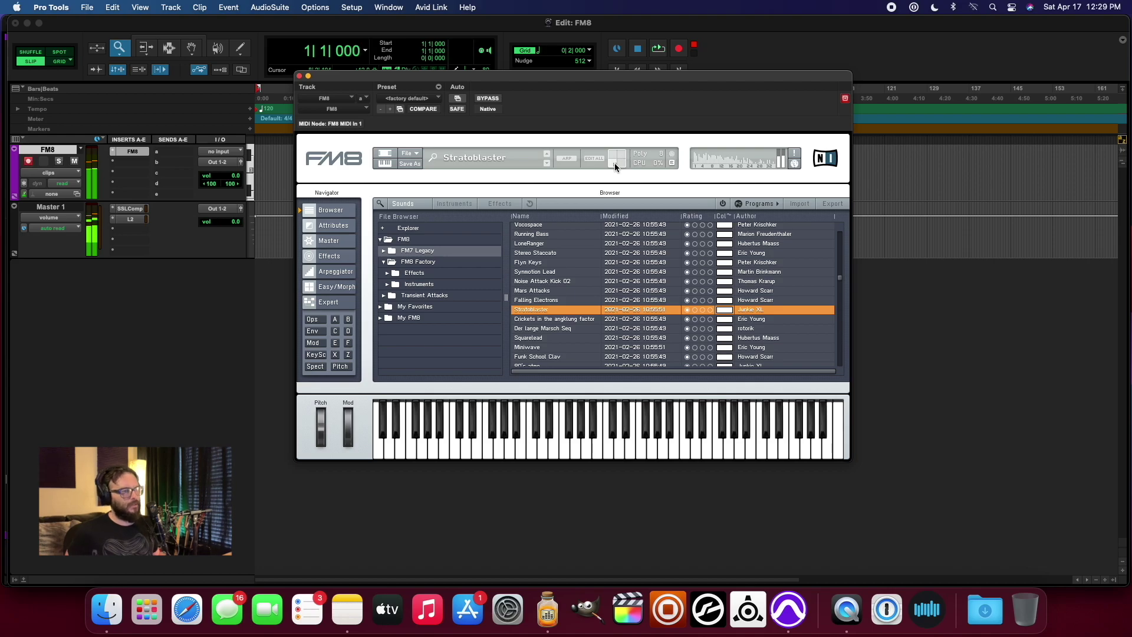
# Load Mars Attacks from FM7 Legacy and set its bank name attribute to FM8 Factory
pyautogui.click(548, 292)
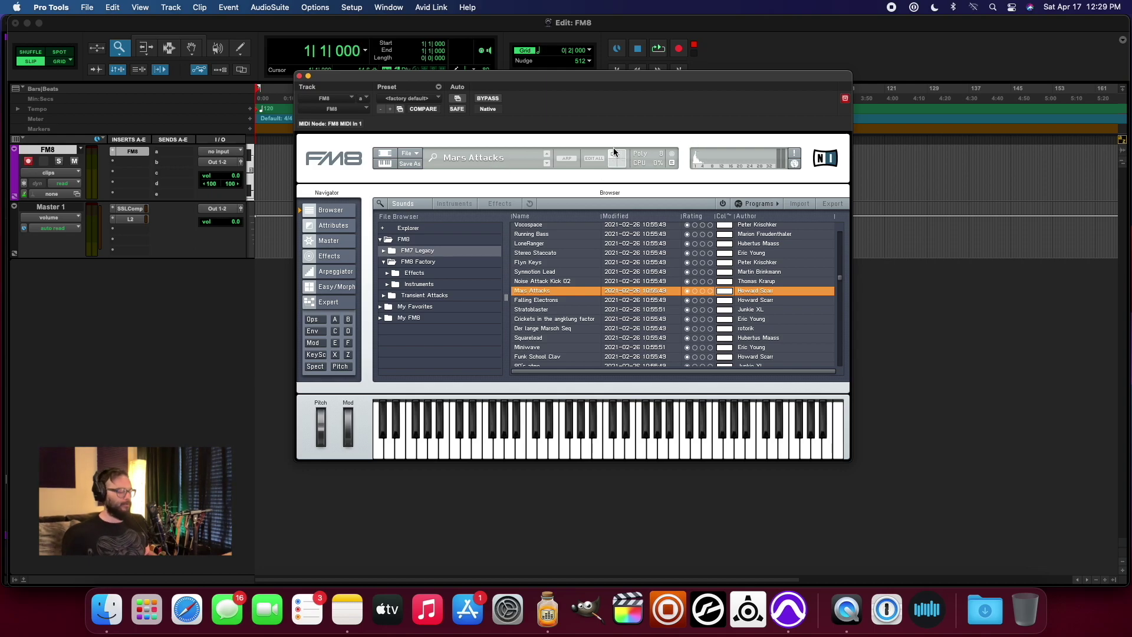
pyautogui.click(322, 226)
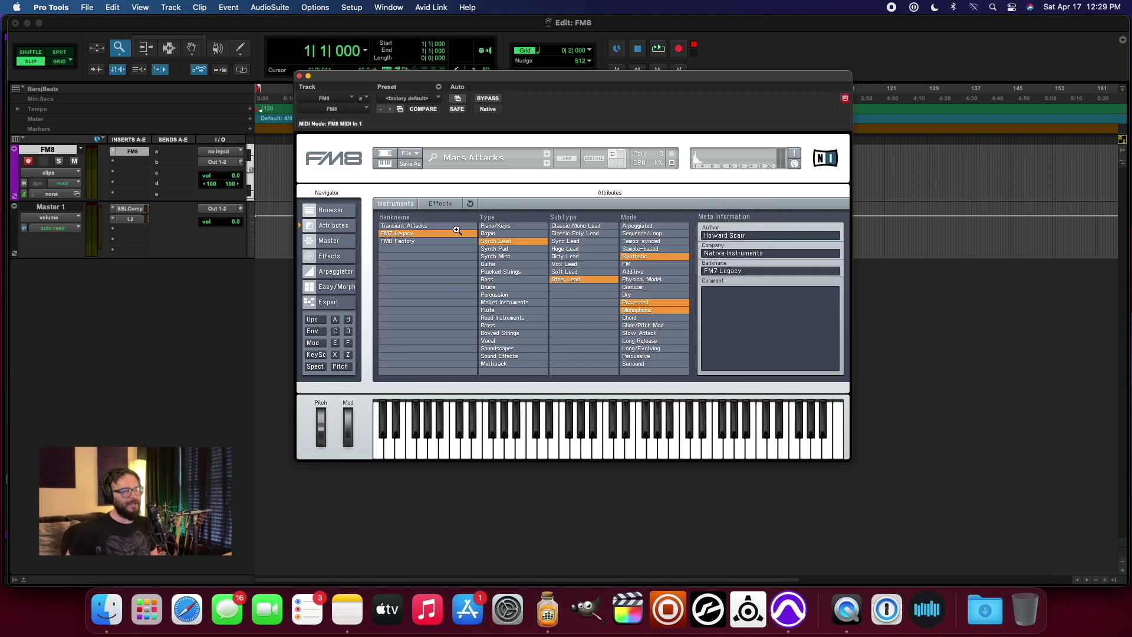
pyautogui.click(427, 241)
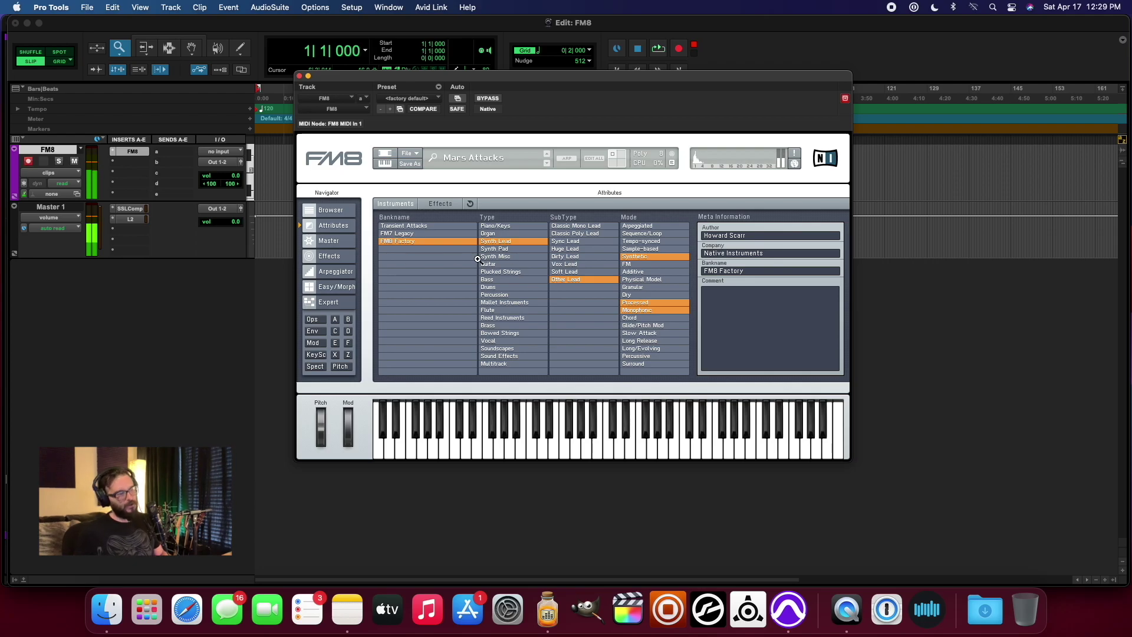
# Examine the Effects, Arpeggiator, Expert operator and Master pages of the Mars Attacks sound
pyautogui.click(330, 256)
pyautogui.click(336, 273)
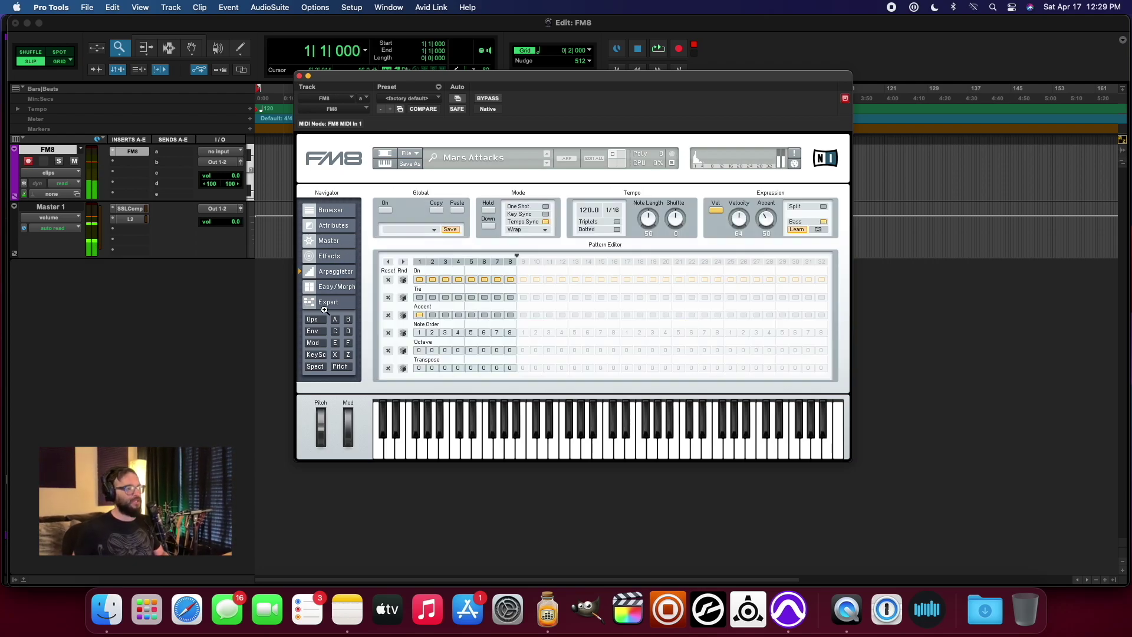
pyautogui.click(337, 302)
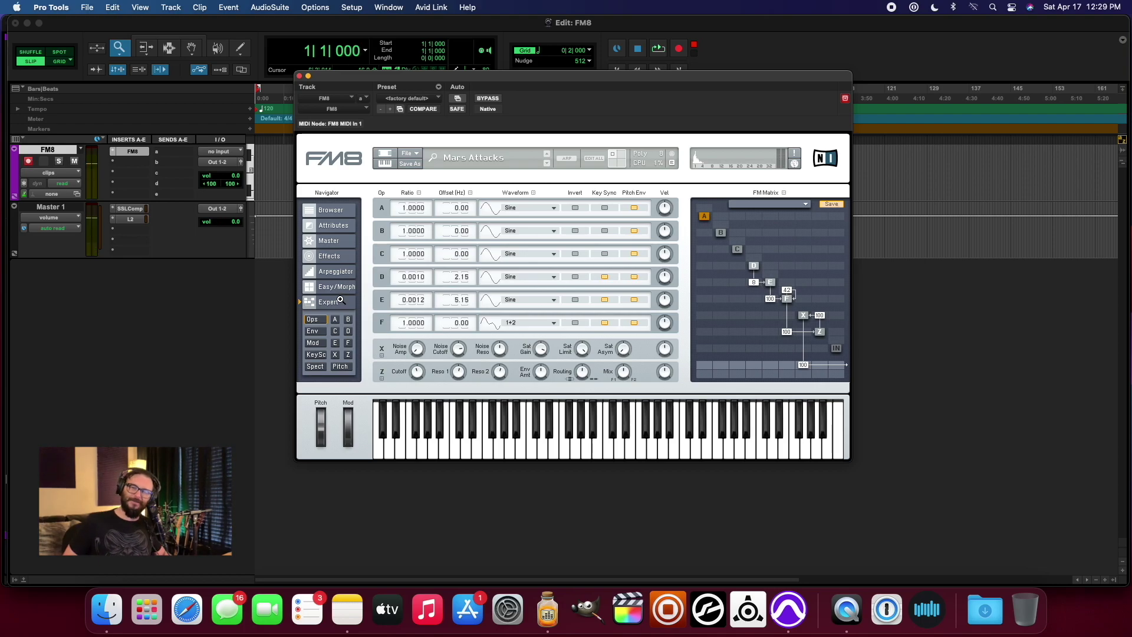
pyautogui.click(327, 273)
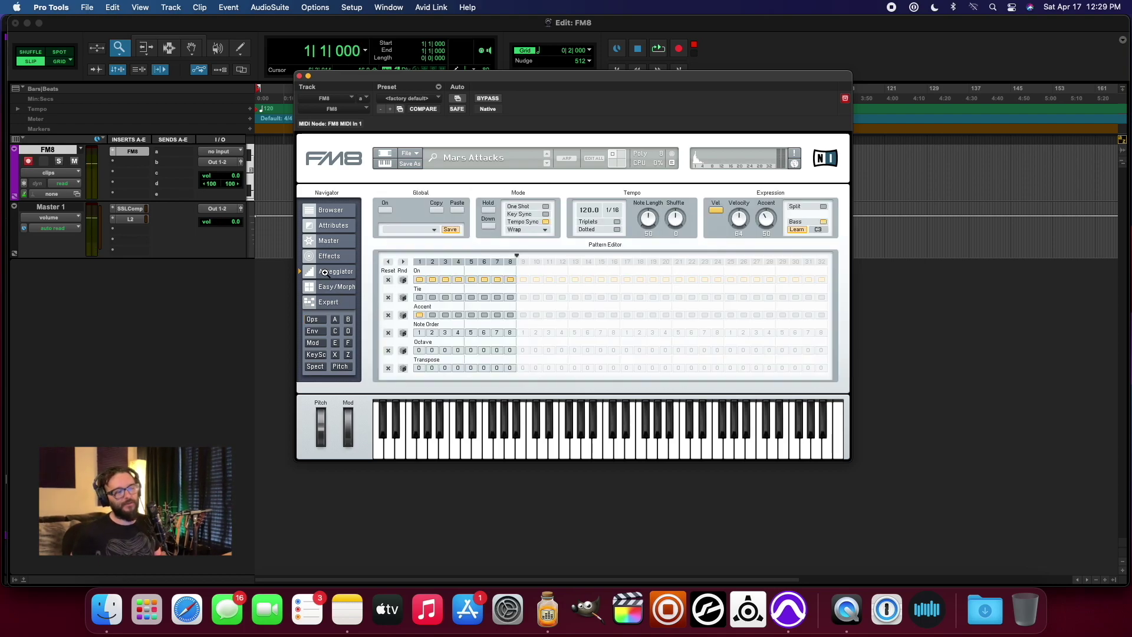
pyautogui.click(329, 259)
pyautogui.click(329, 241)
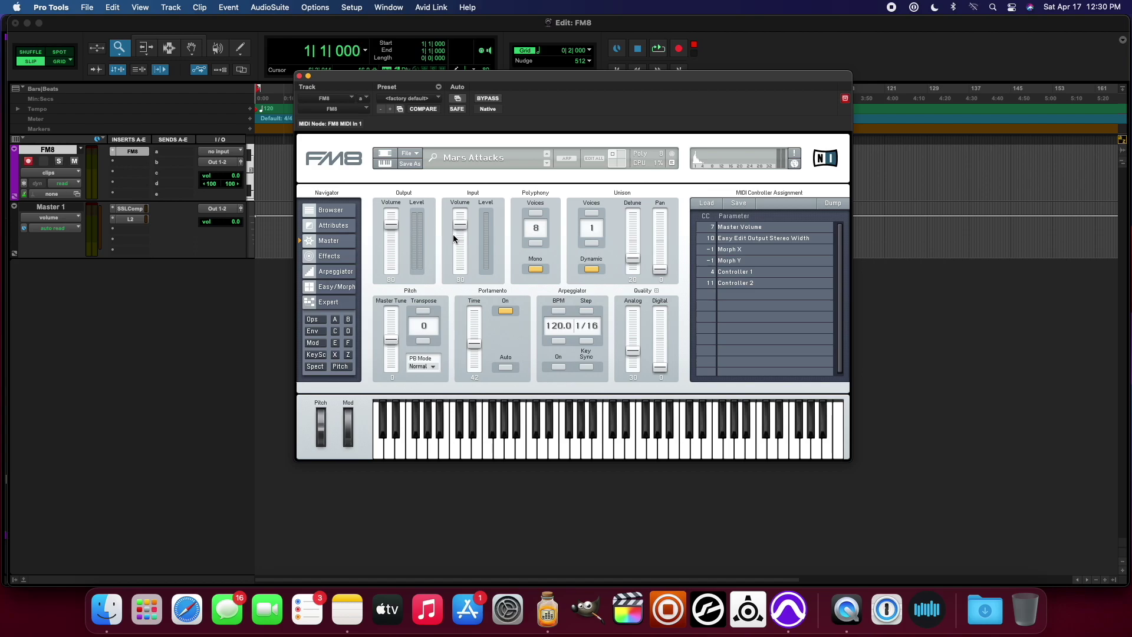
# Load the Dungeon sound from the Transient Attacks folder in the Browser
pyautogui.click(331, 208)
pyautogui.click(429, 295)
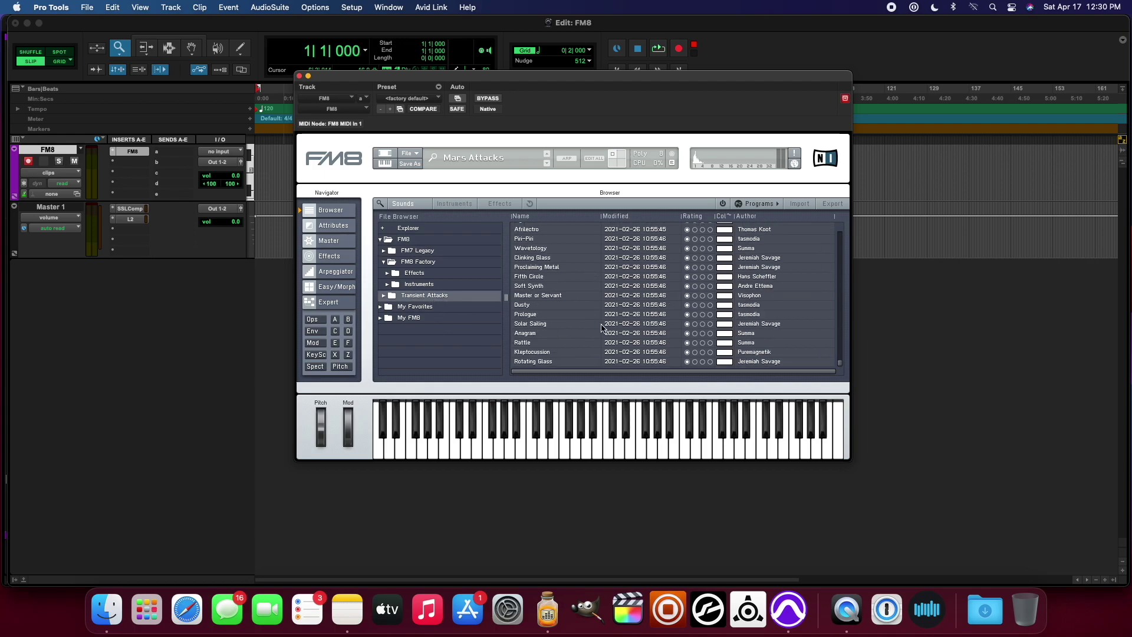
pyautogui.scroll(-5, 602, 328)
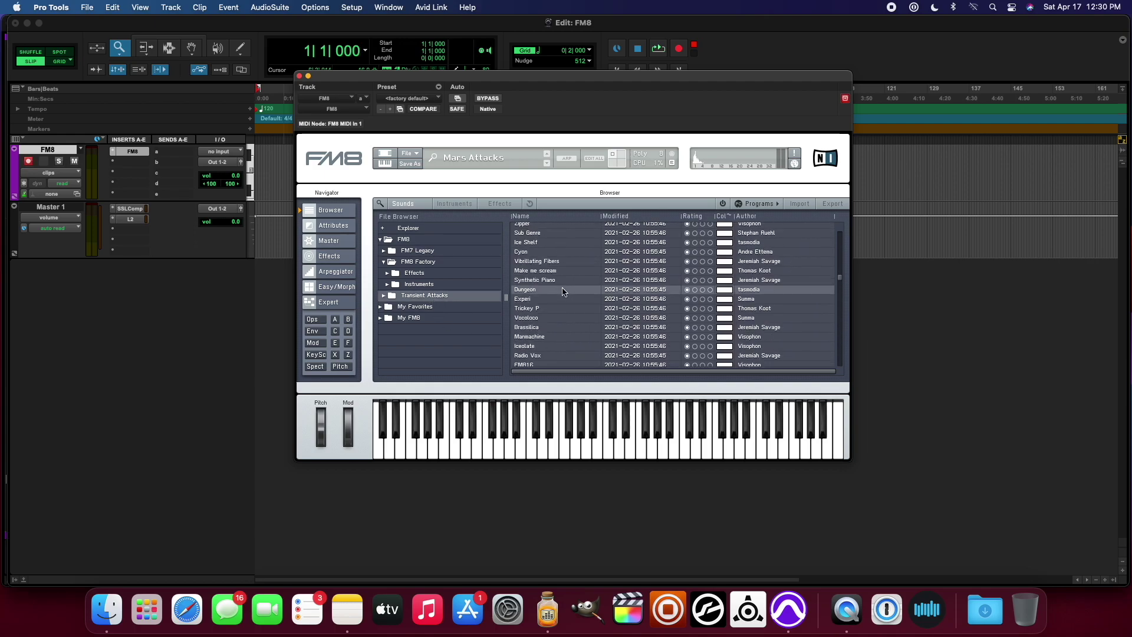
pyautogui.click(539, 318)
pyautogui.click(538, 289)
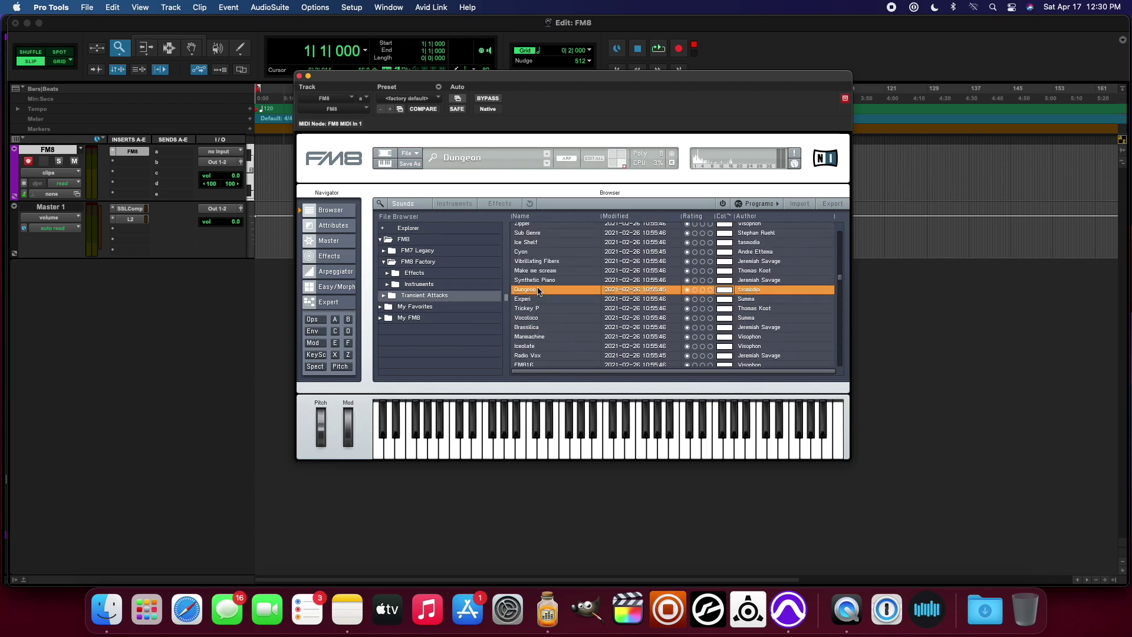